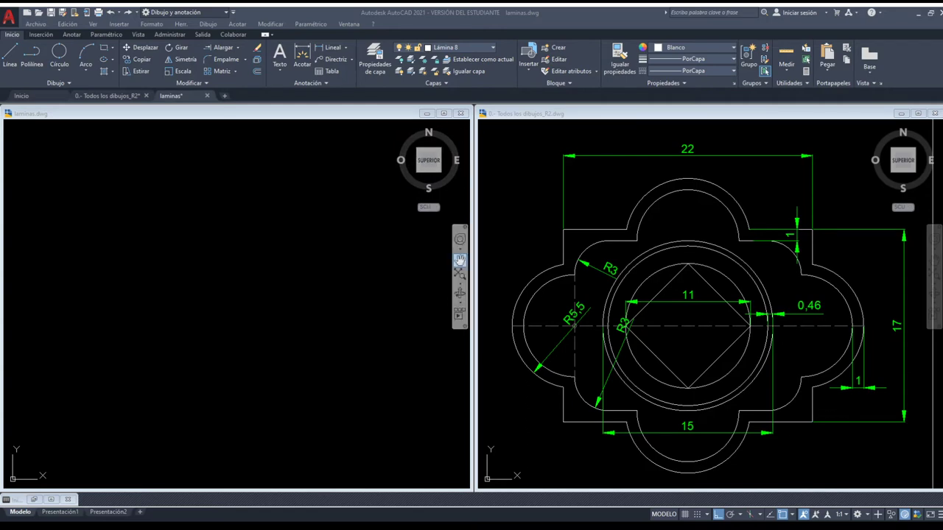
Activate the blank laminas.dwg viewport on the left beside the reference drawing.
click(218, 213)
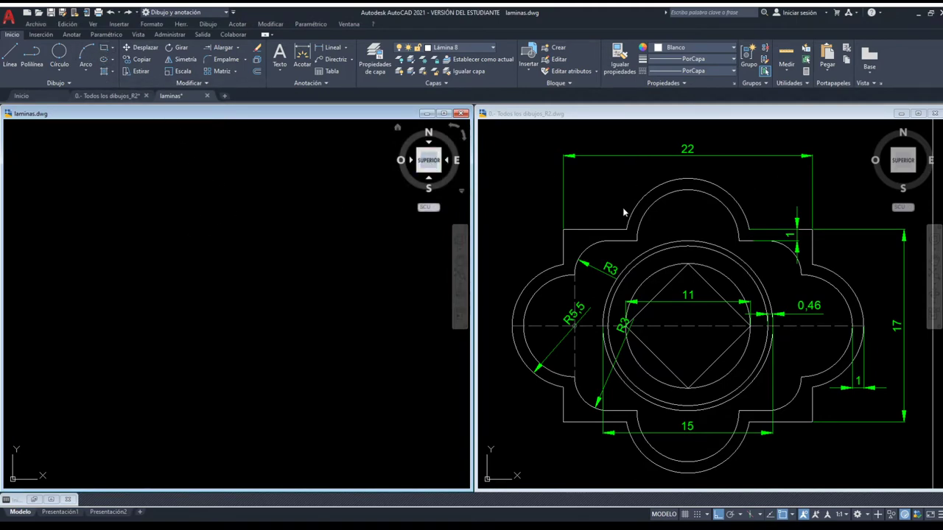
Draw the frame's outer rectangle in laminas.dwg, restarting after a misplaced first corner.
click(111, 49)
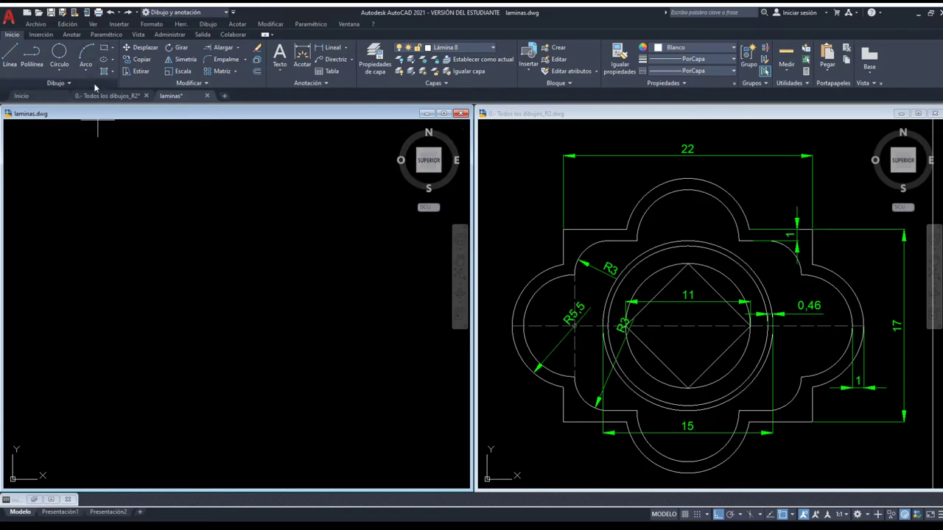
click(116, 349)
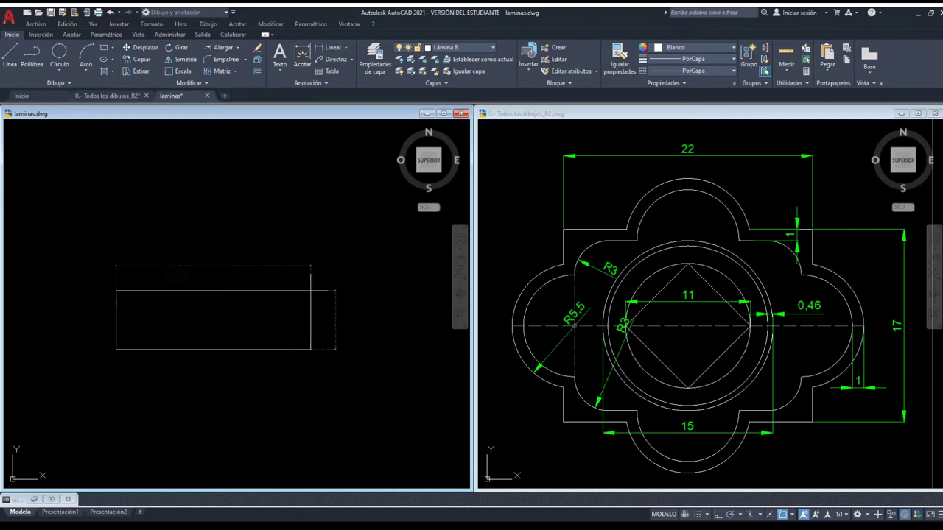
key(Escape)
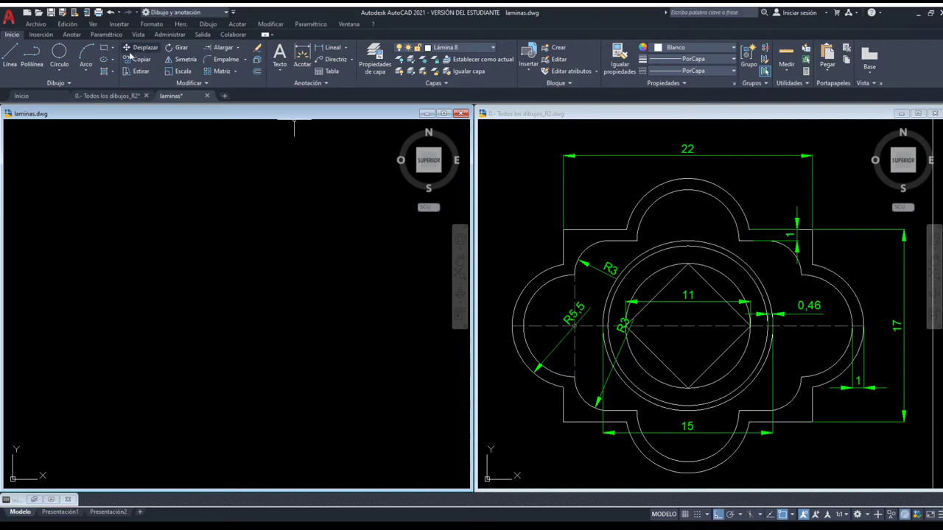
click(103, 345)
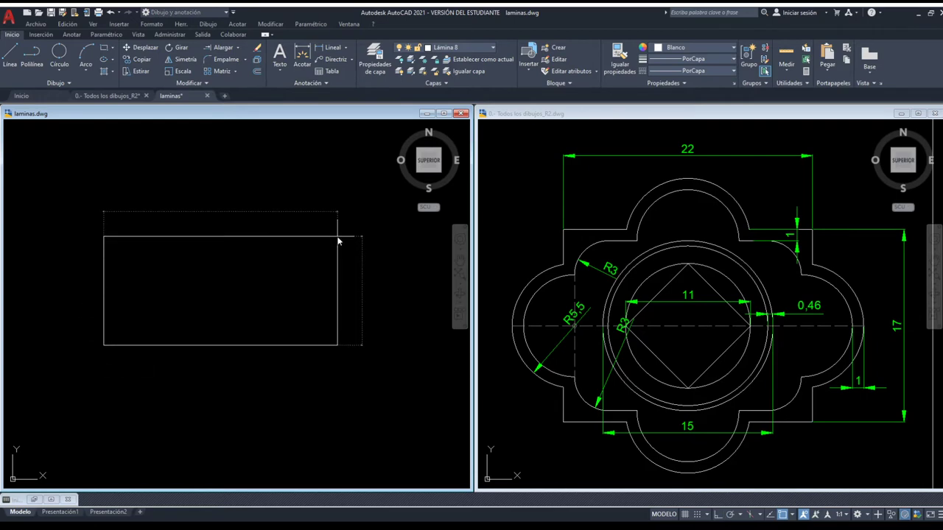
key(Return)
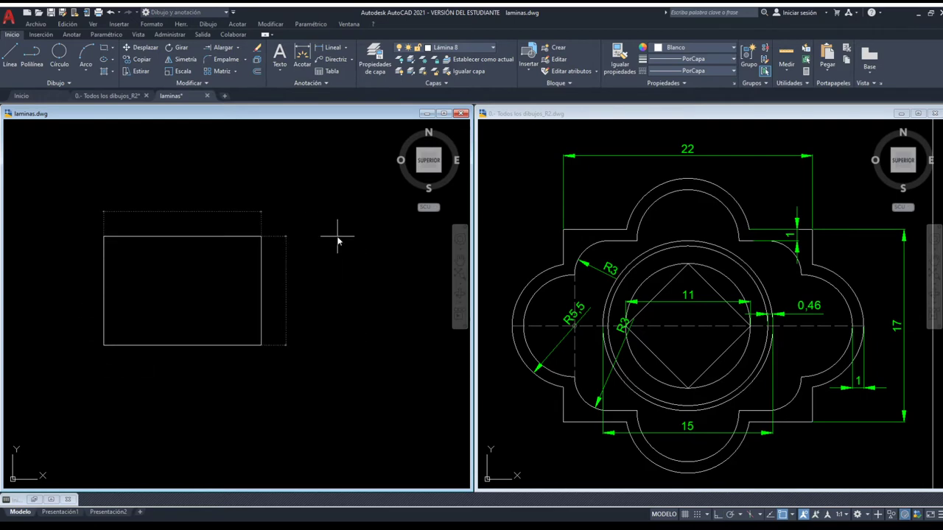
key(Return)
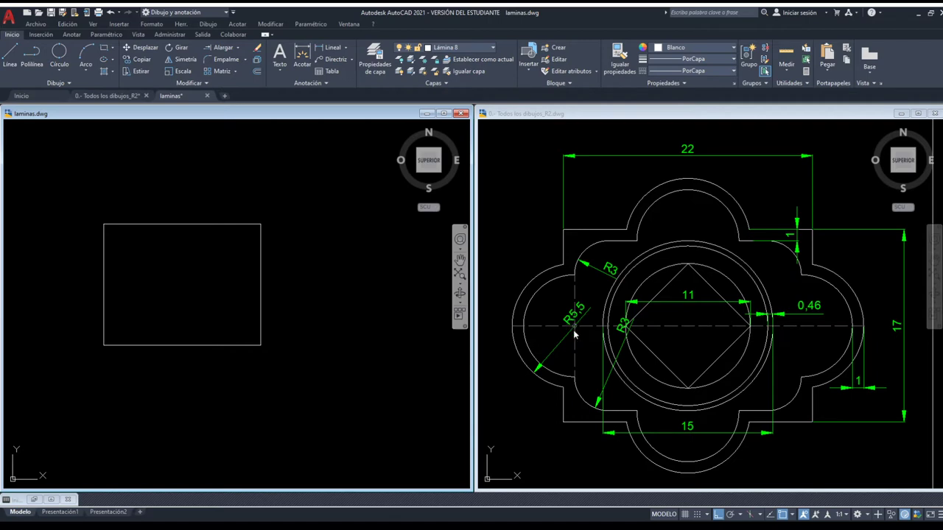
click(574, 334)
scroll(574, 328, up, 3)
scroll(574, 328, up, 2)
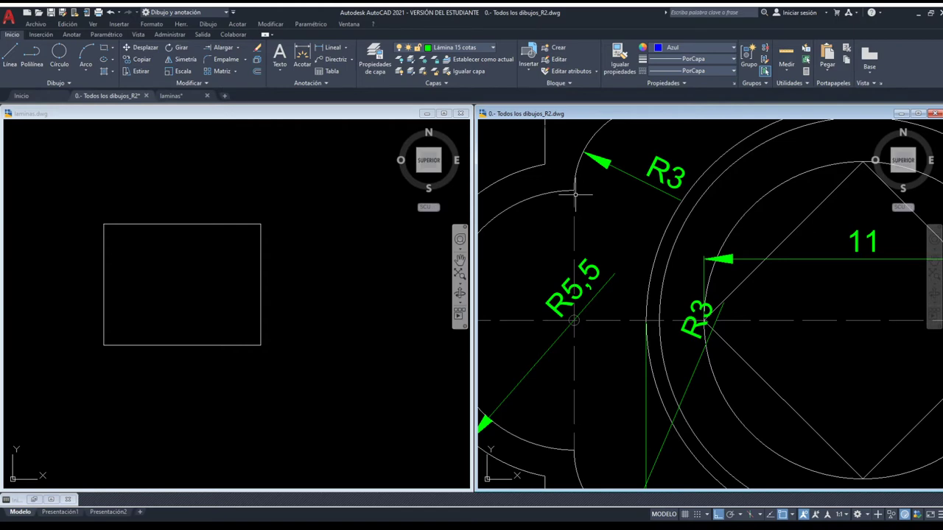
scroll(574, 320, down, 3)
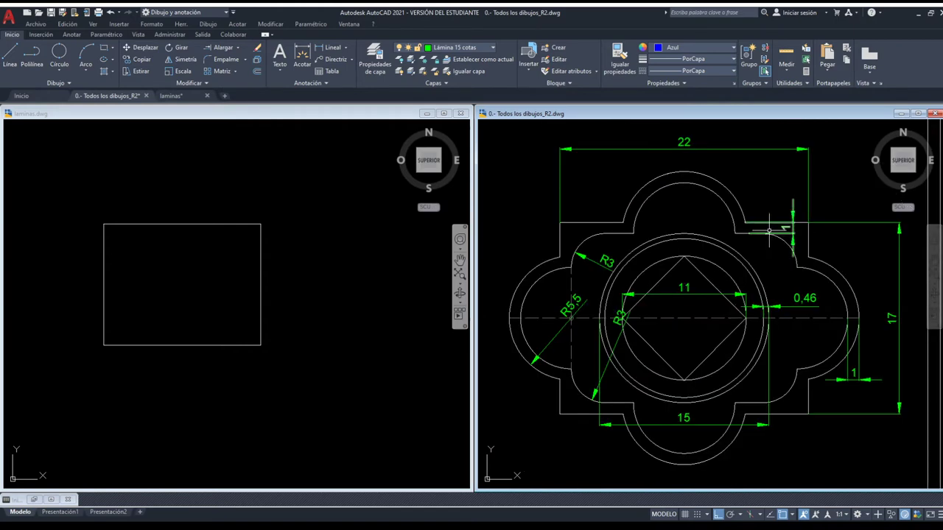
click(189, 261)
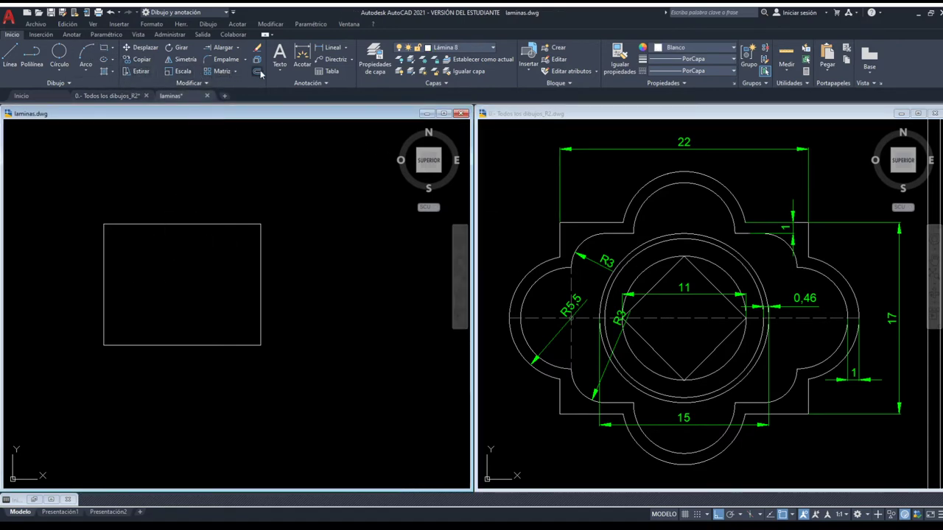
Offset the rectangle inward to create the inner outline.
key(space)
click(206, 224)
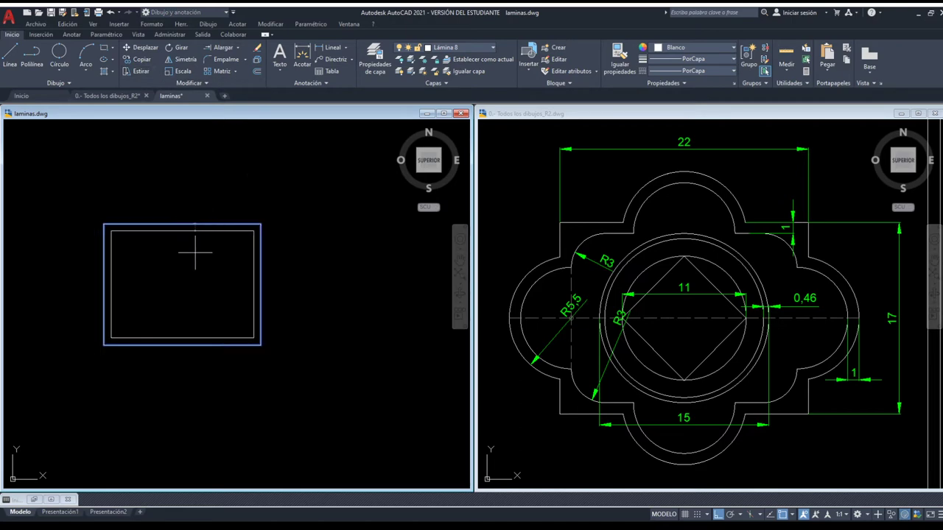
click(196, 252)
key(Return)
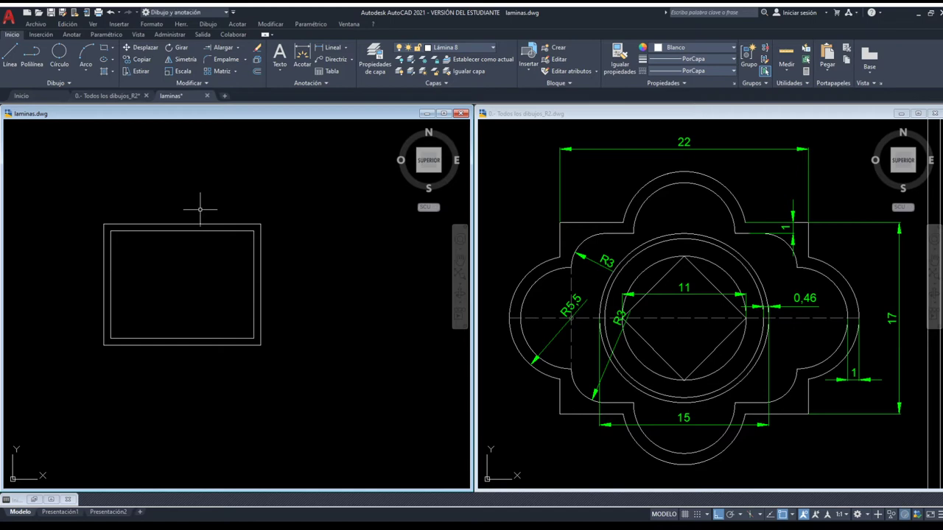
Start a circle centred on the midpoint of the inner rectangle's left edge.
middle_drag(152, 263, 221, 266)
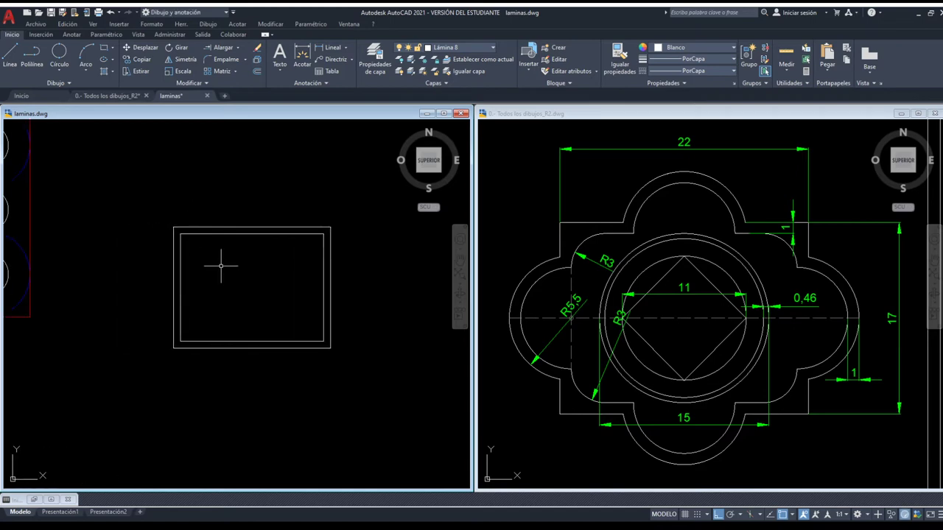
scroll(221, 266, up, 2)
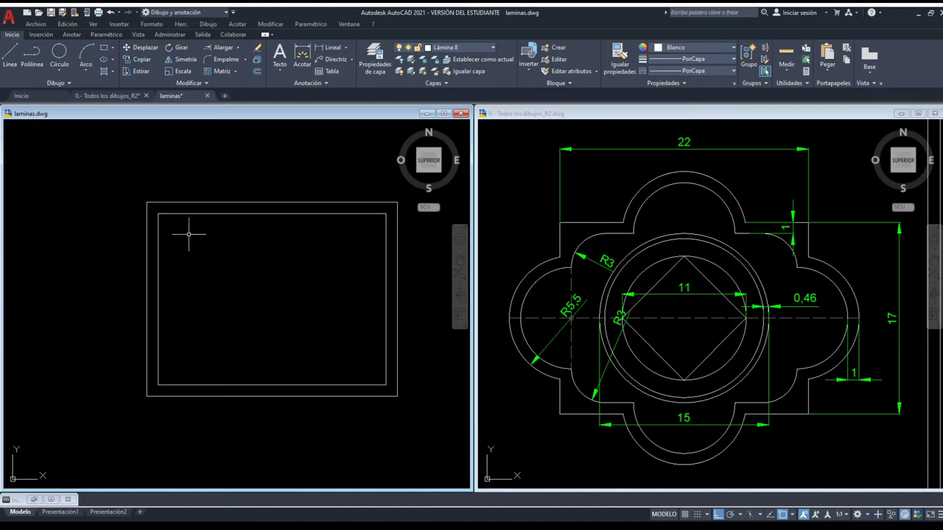
click(59, 53)
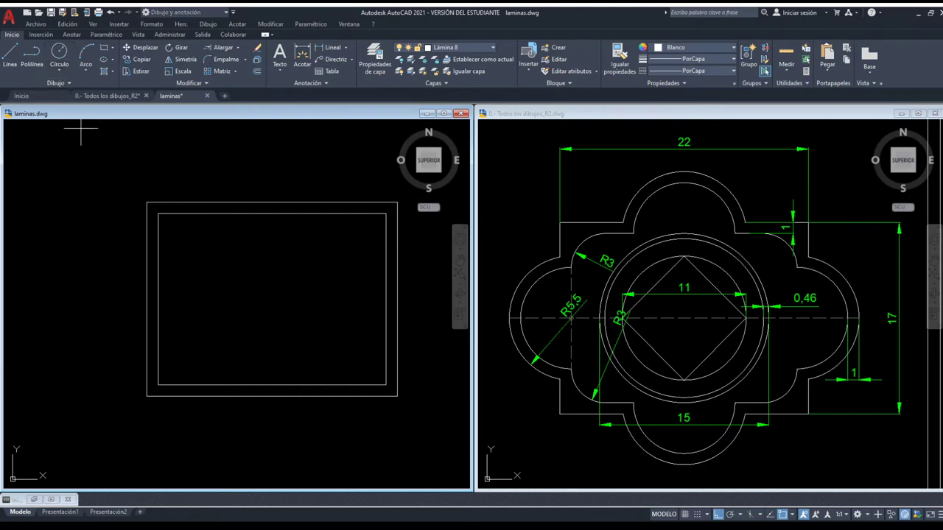
click(158, 299)
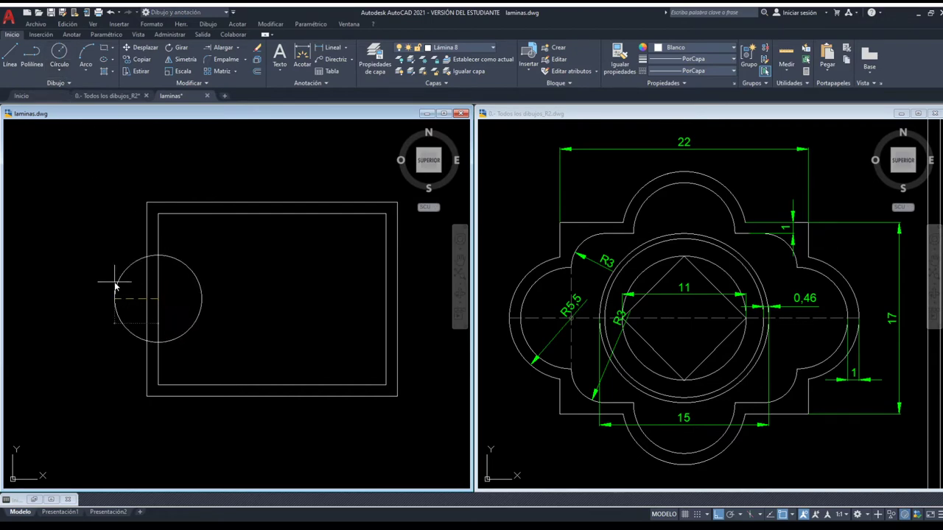
Set the circle's radius to 5.5 and trim the outer rectangle edge inside it.
text(5.5)
key(Return)
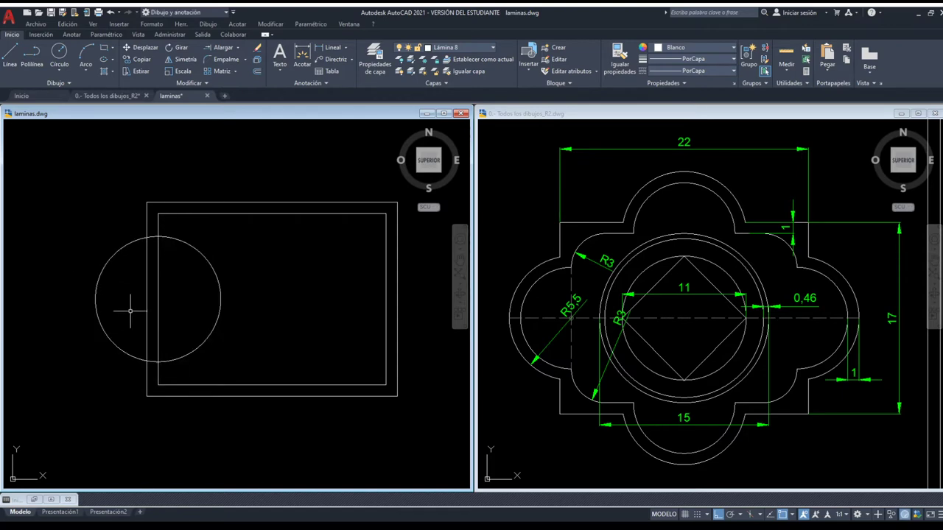
scroll(107, 298, down, 1)
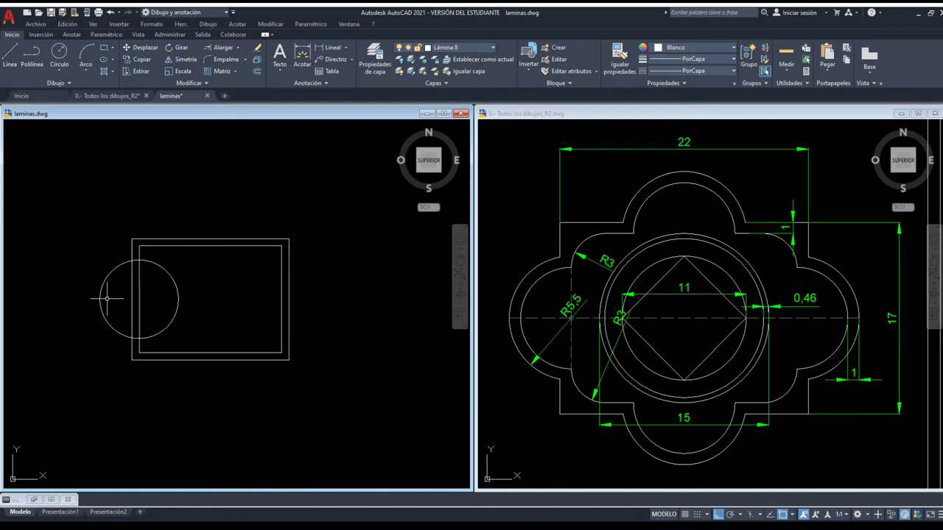
scroll(107, 299, up, 1)
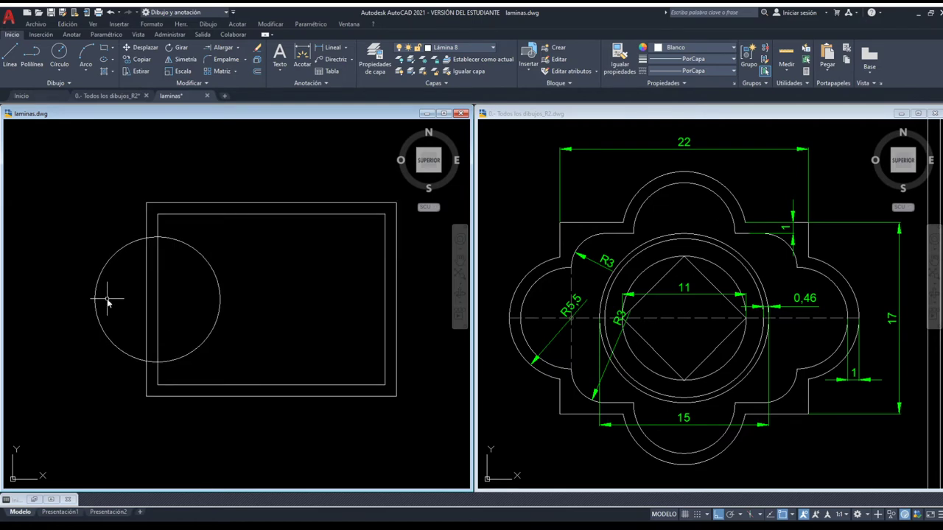
click(227, 349)
click(85, 231)
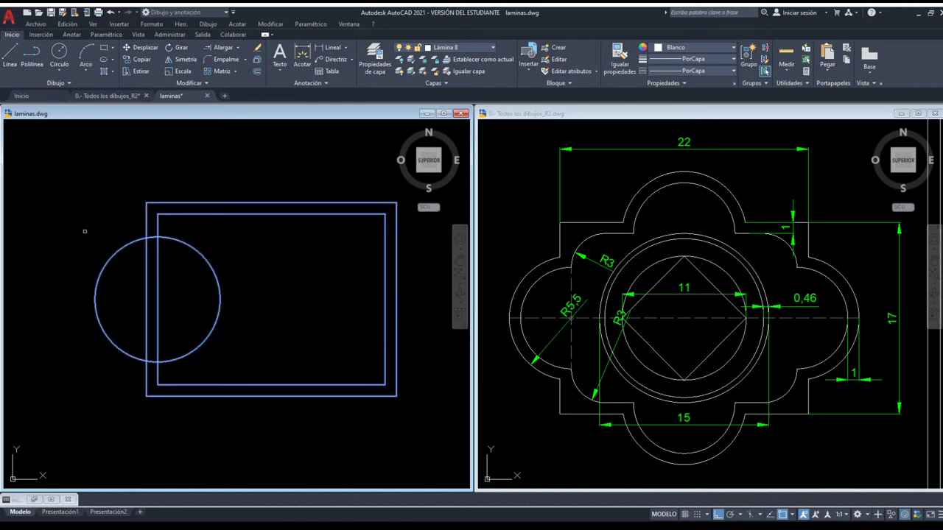
click(150, 284)
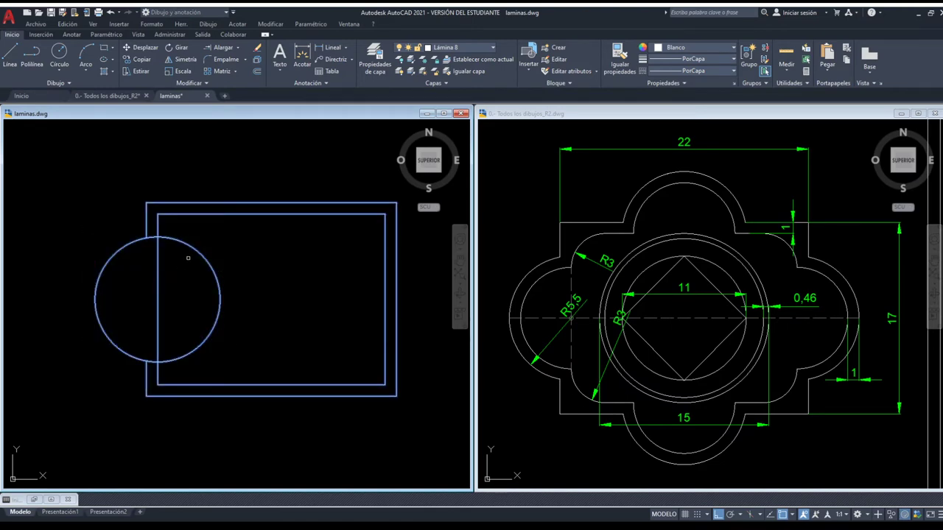
key(Escape)
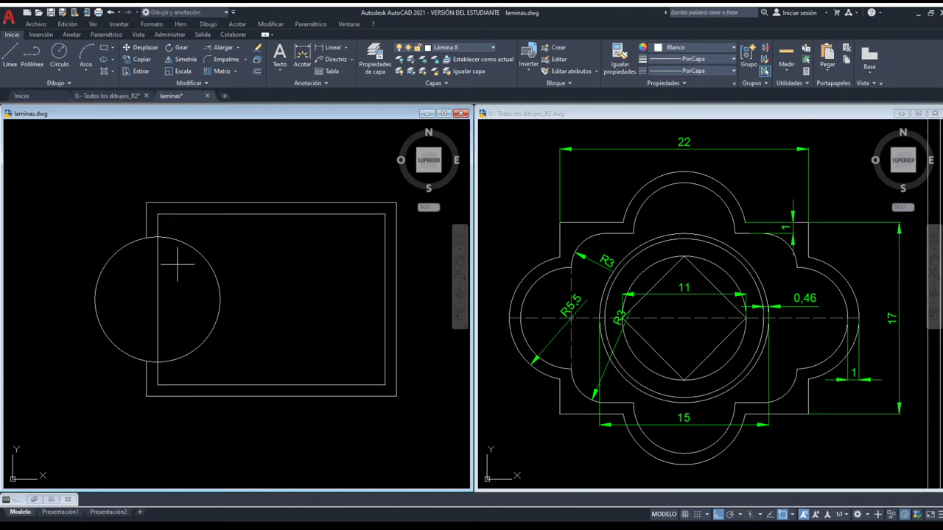
Offset the circle inward to make a smaller concentric circle.
key(space)
click(183, 244)
click(181, 269)
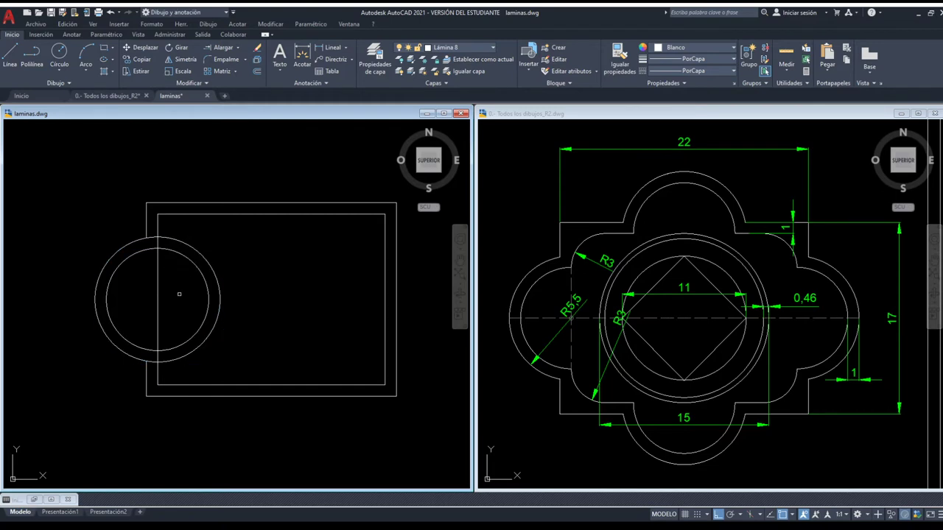
Trim the inner rectangle edge and both circles' unwanted arcs into the left lobe.
click(191, 341)
click(133, 283)
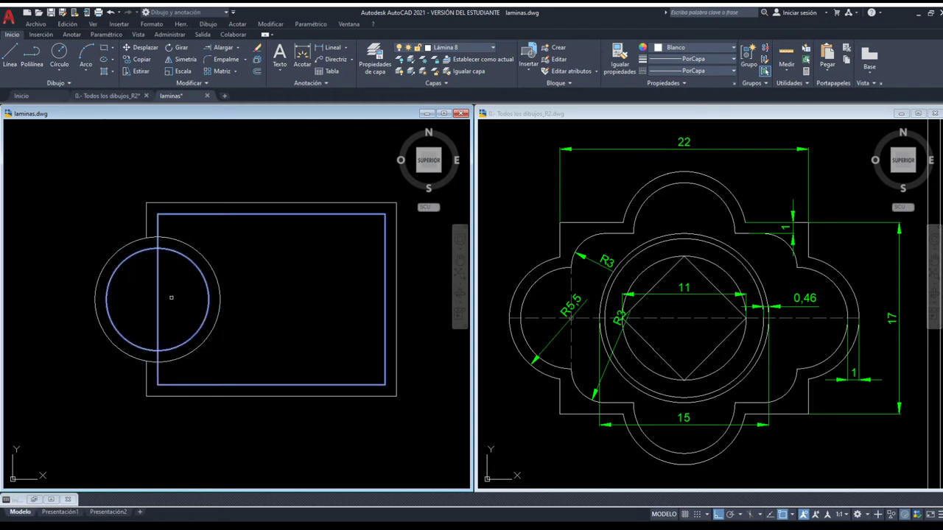
click(168, 279)
click(147, 292)
click(182, 256)
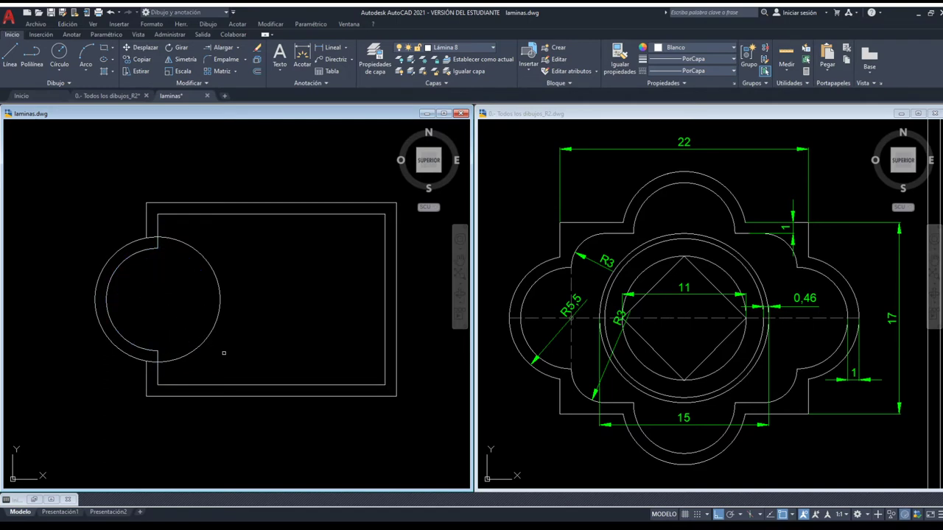
click(236, 362)
click(140, 236)
click(228, 320)
click(200, 280)
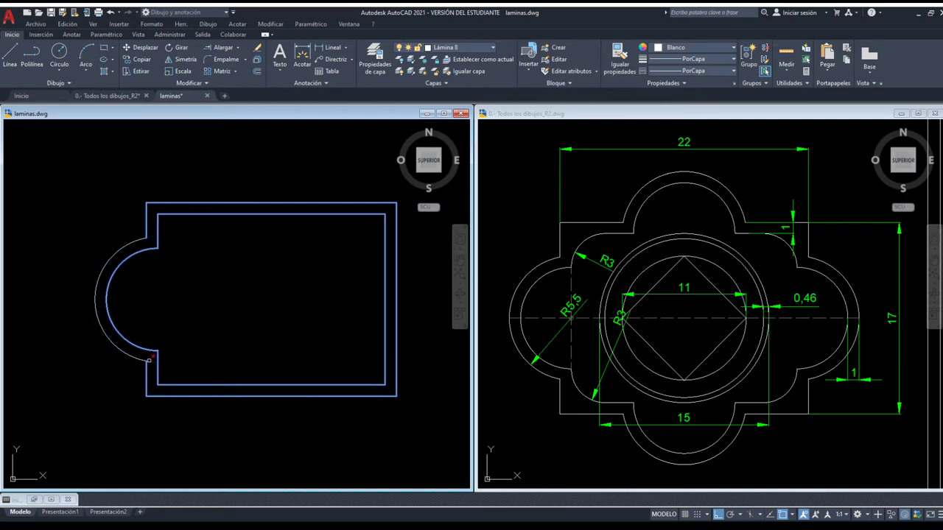
Fillet the inner outline's upper-left and lower-left corners with the F command.
key(Escape)
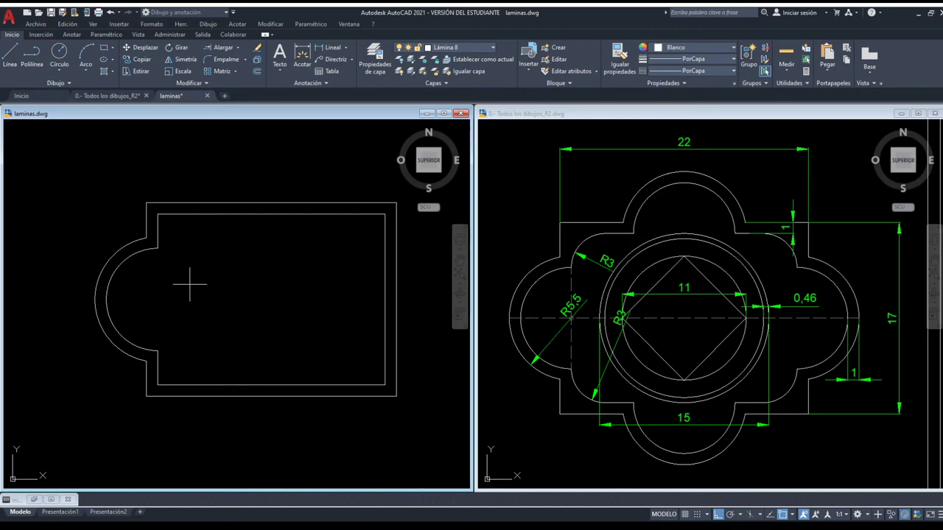
text(f)
key(Return)
scroll(160, 238, up, 2)
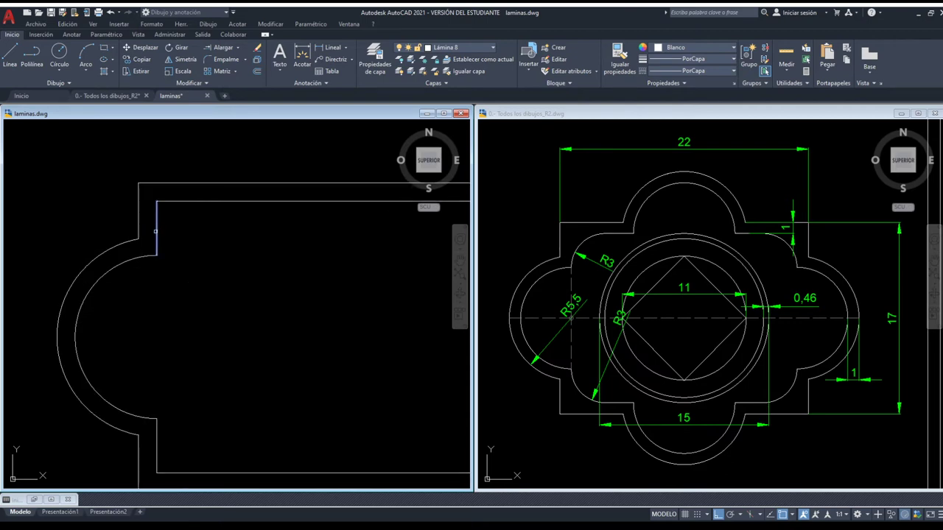
click(178, 201)
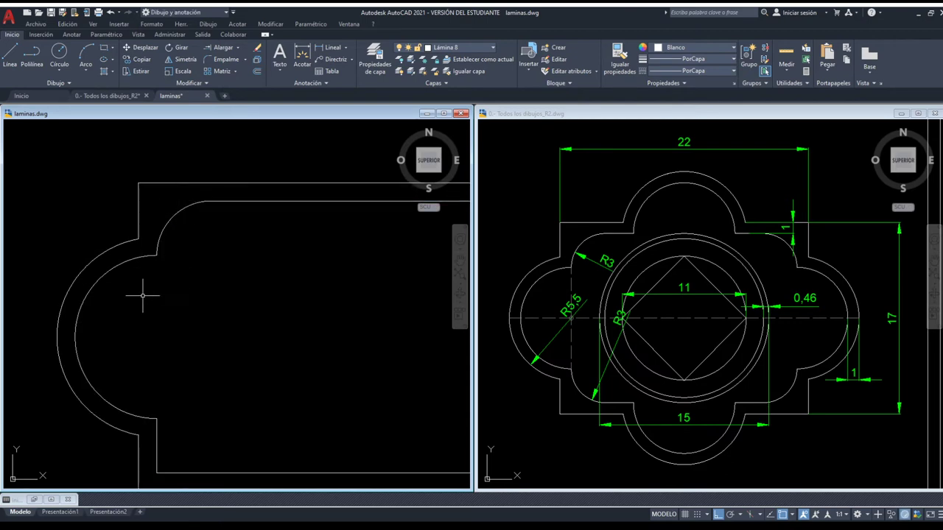
scroll(213, 254, down, 1)
scroll(190, 269, down, 1)
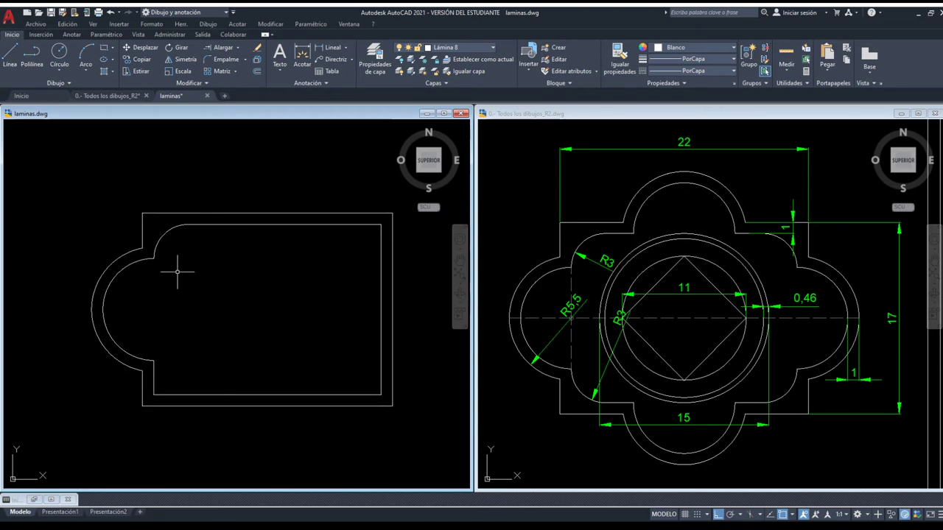
key(Return)
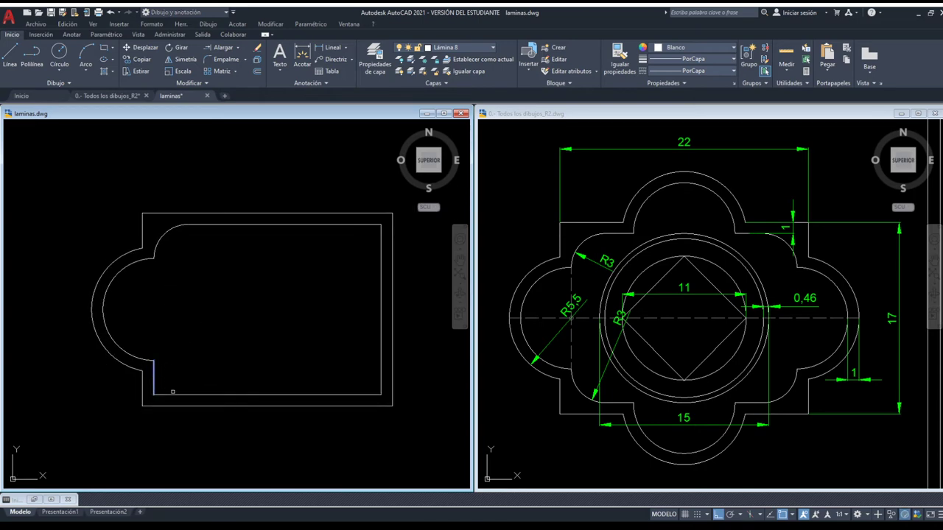
click(174, 394)
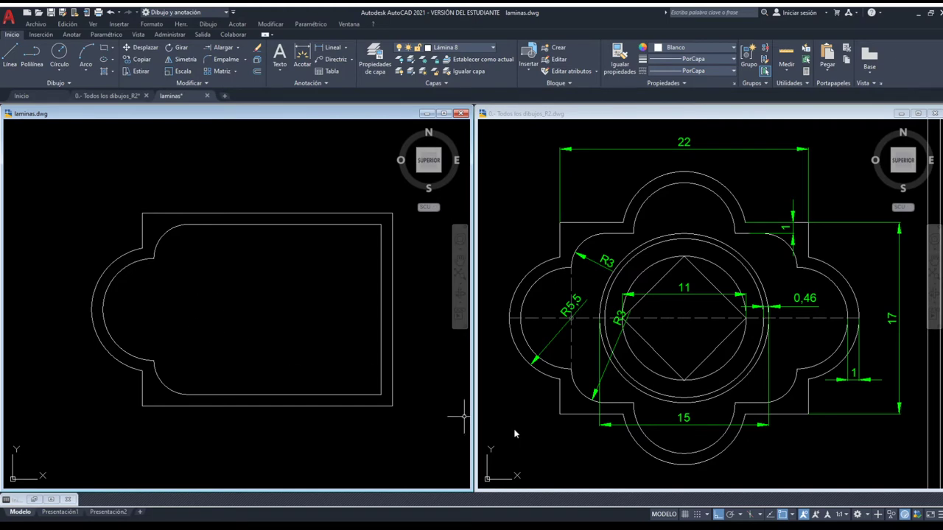
Draw a vertical line from the top edge's midpoint down past the frame.
click(690, 454)
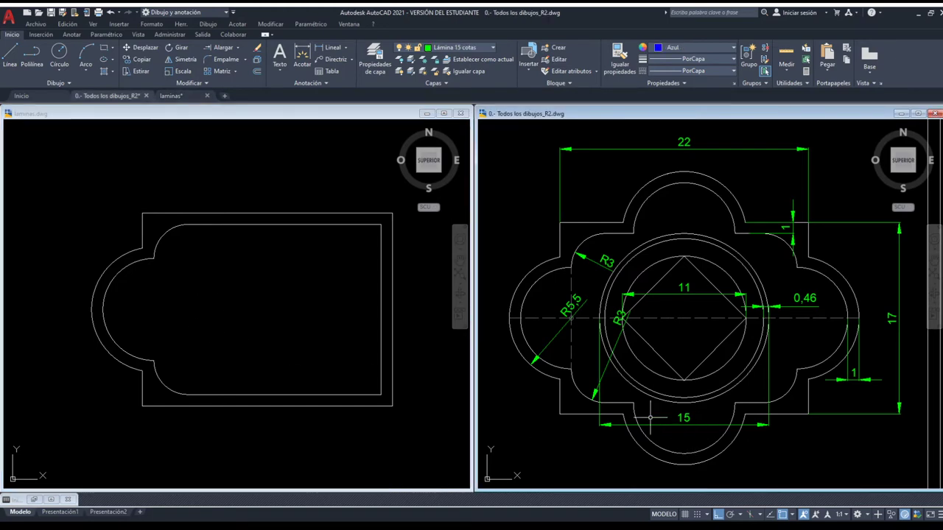
click(407, 276)
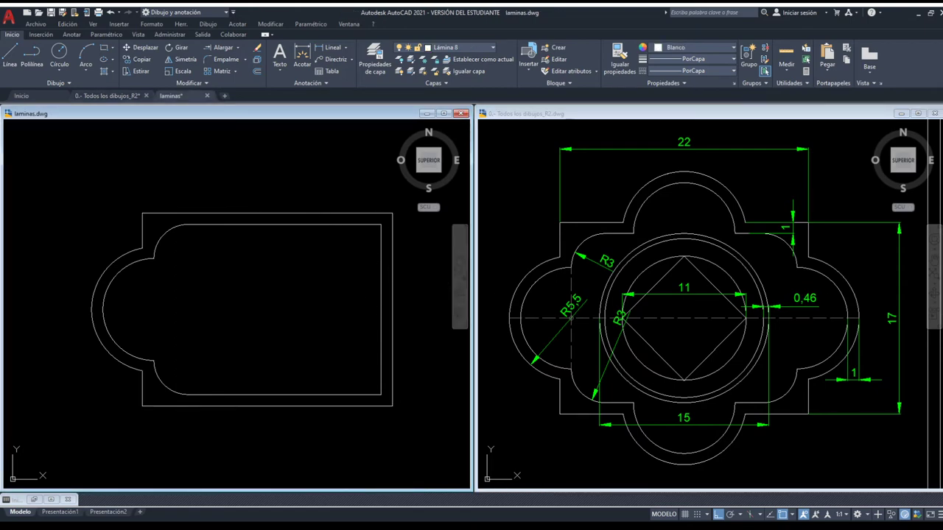
click(268, 212)
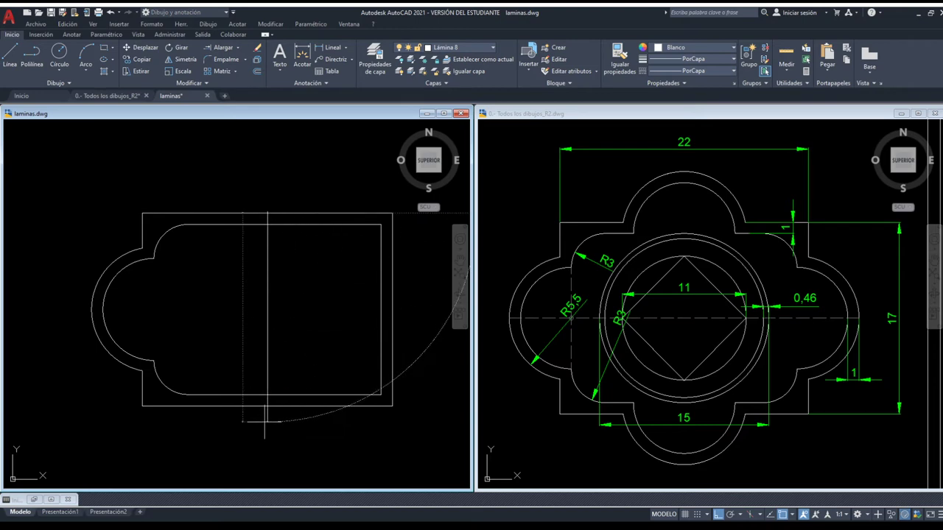
click(265, 421)
key(Return)
Trim away the outline's right-hand top and bottom edges and select the leftover vertical lines.
click(337, 442)
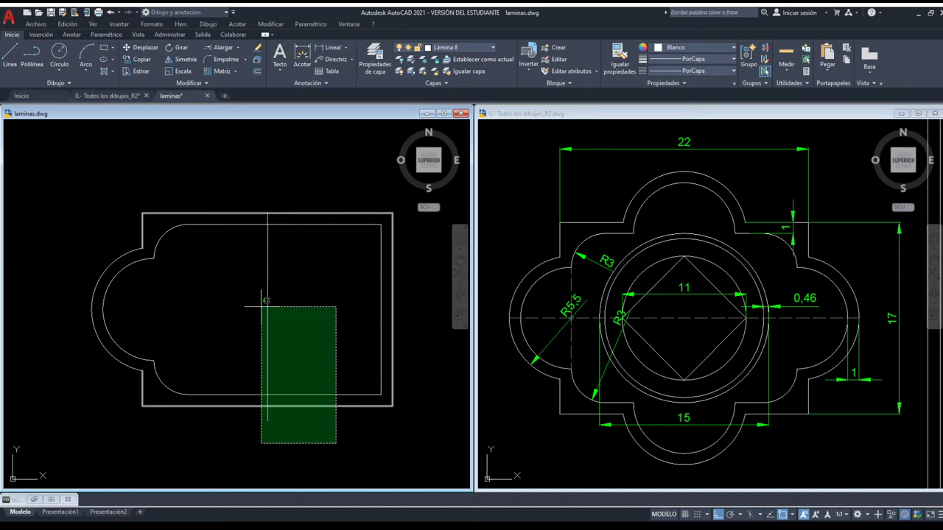
click(219, 184)
click(338, 415)
click(291, 189)
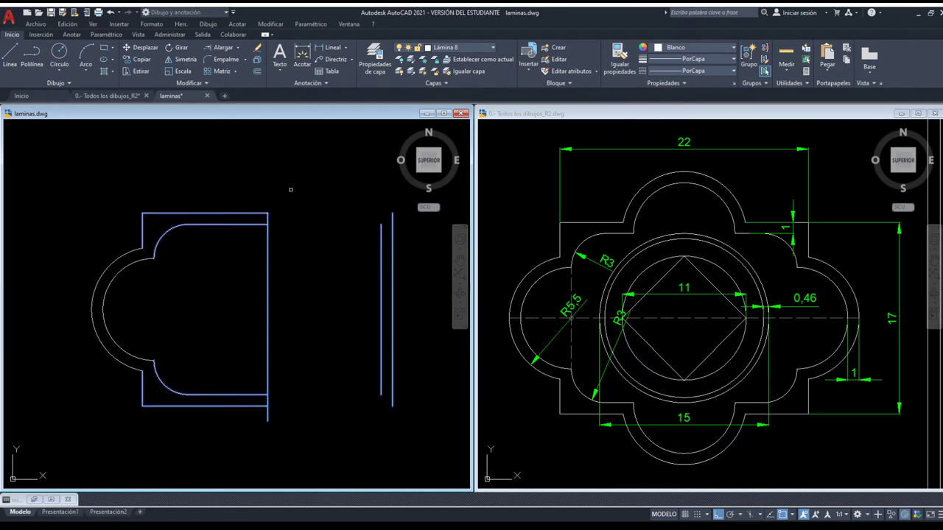
key(Escape)
click(400, 312)
click(371, 295)
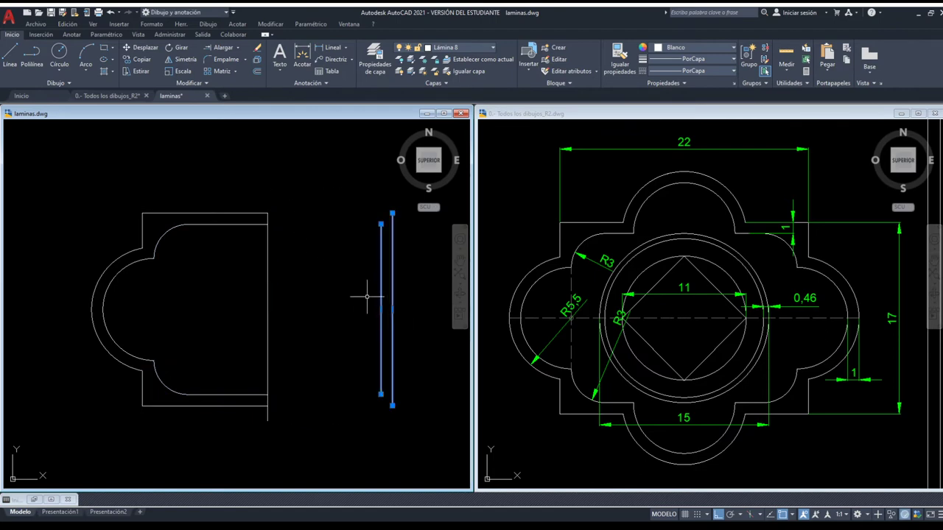
Delete the leftover right vertical lines and the stray vertical line.
key(Delete)
click(289, 284)
click(261, 269)
key(Delete)
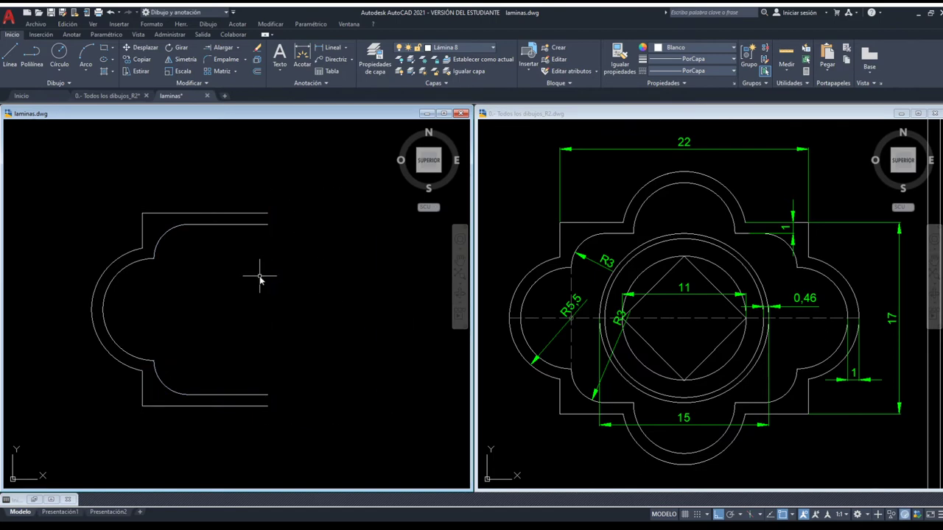
Mirror the left half about the vertical centreline, keeping the original.
click(295, 333)
click(214, 410)
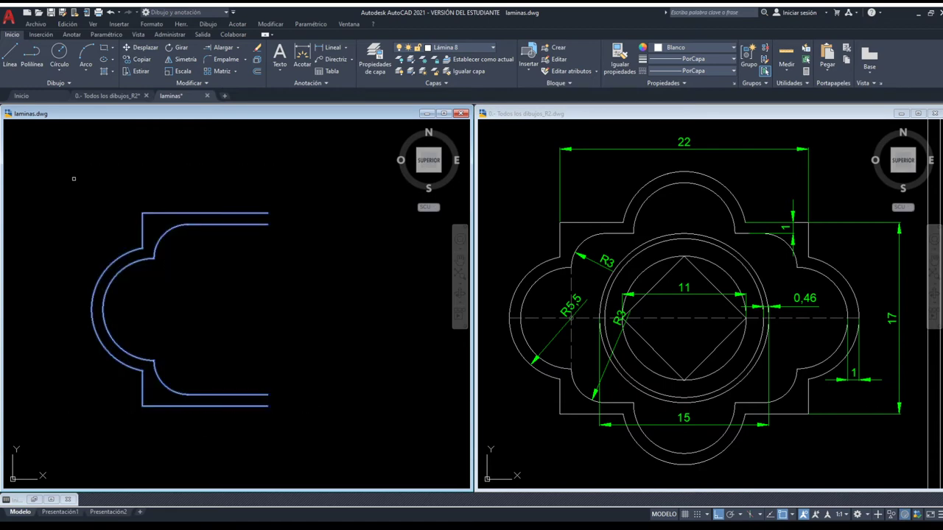
click(268, 213)
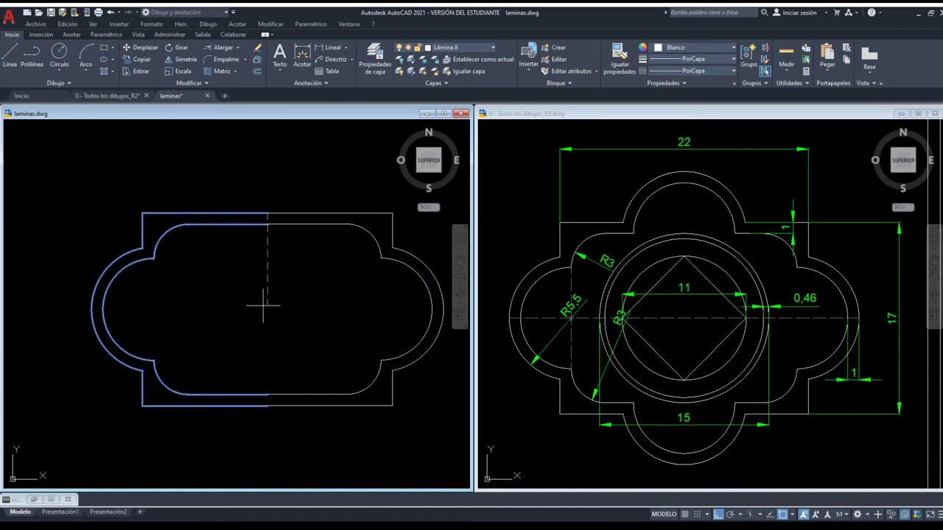
click(268, 405)
key(Return)
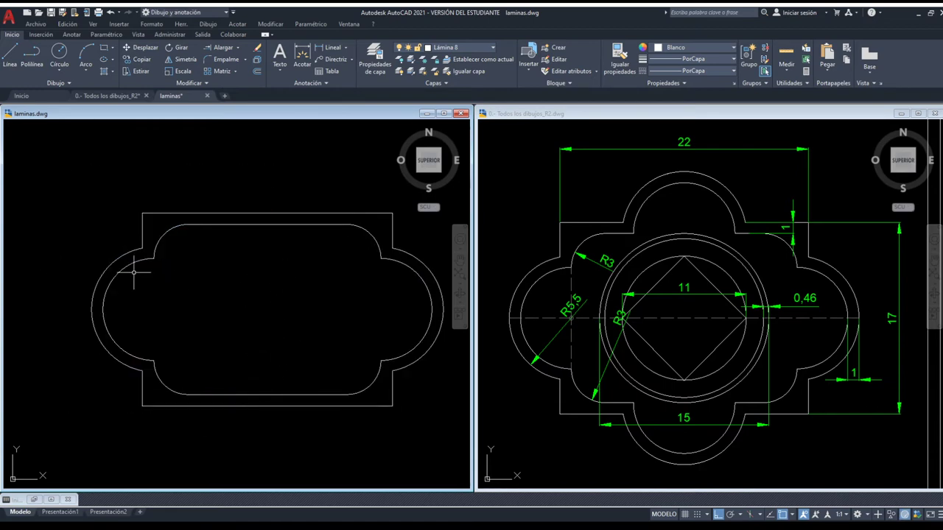
middle_drag(273, 270, 254, 276)
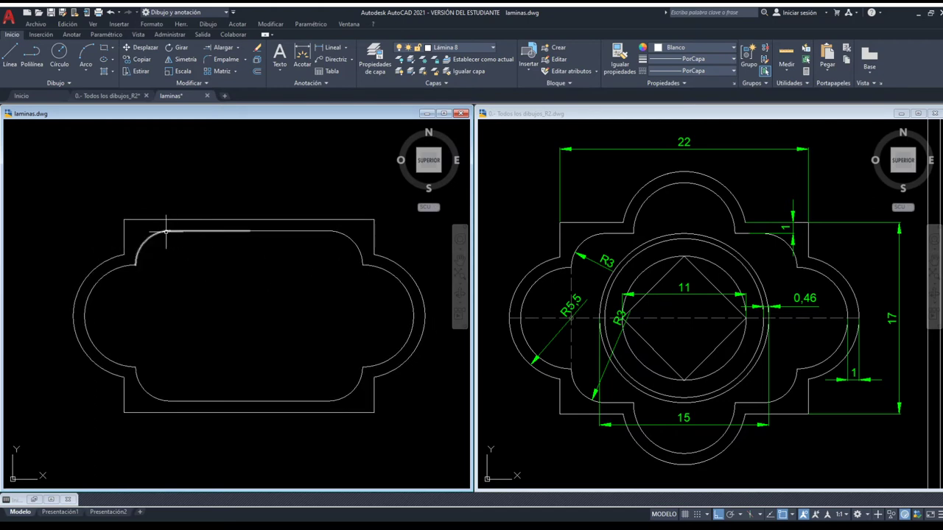
middle_drag(332, 290, 351, 288)
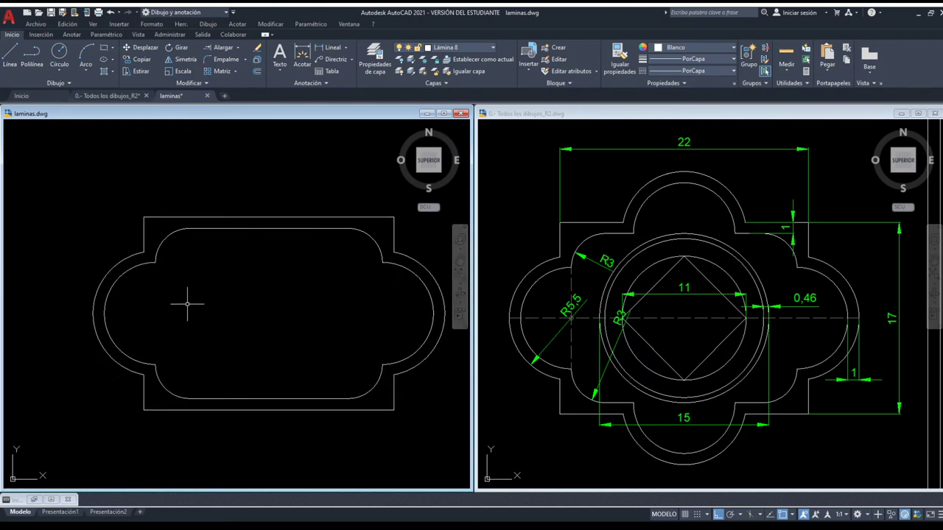
Draw a radius 5.5 circle at the top-edge midpoint and offset a smaller concentric circle inside.
key(c)
key(Return)
click(268, 228)
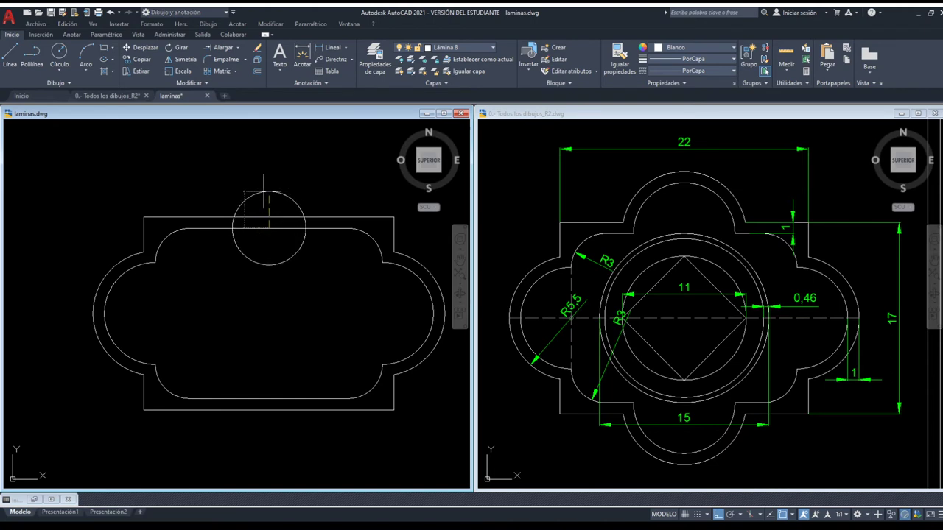
text(5.5)
key(Return)
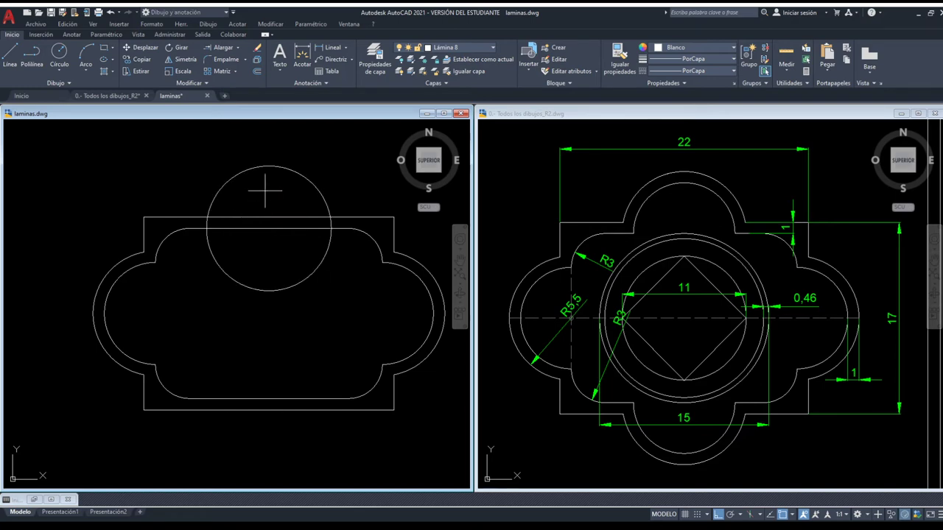
click(266, 167)
click(269, 190)
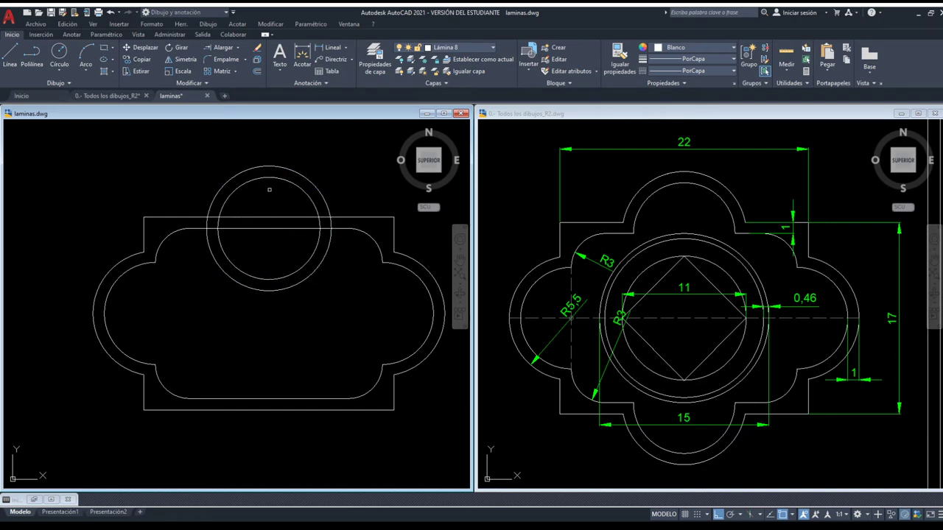
Trim the circle halves inside the frame and the short top-edge segments at both arch bases.
click(187, 159)
scroll(256, 224, up, 2)
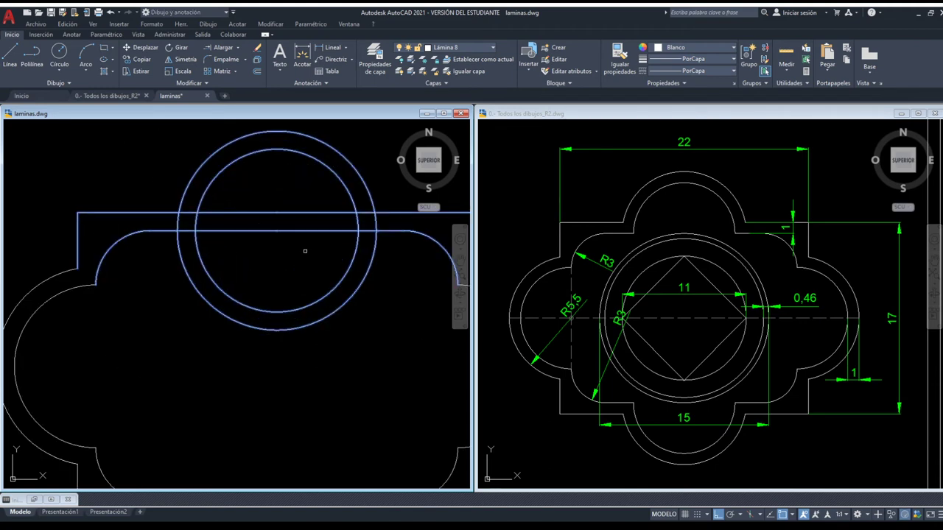
click(345, 341)
click(255, 218)
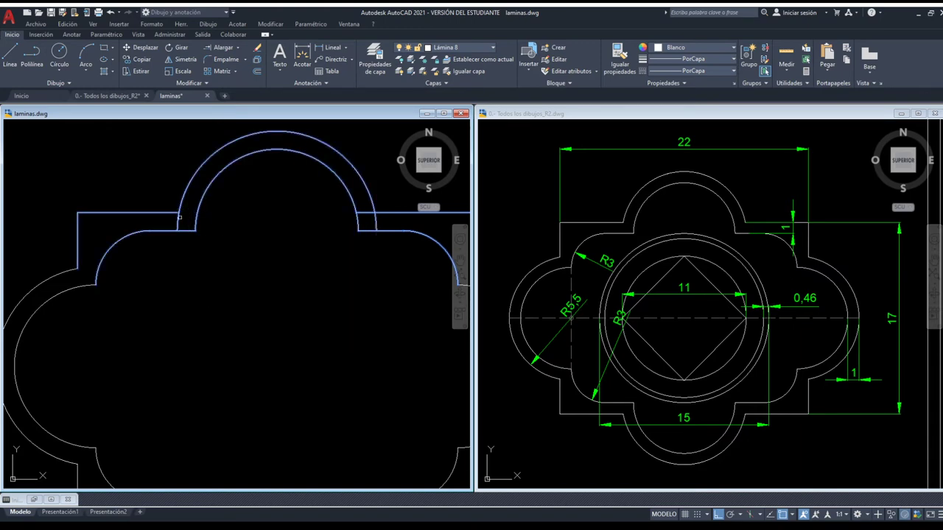
click(179, 218)
click(363, 216)
scroll(317, 233, down, 2)
Mirror the top arched lobe about the frame's horizontal centre line, keeping the original.
scroll(309, 221, down, 2)
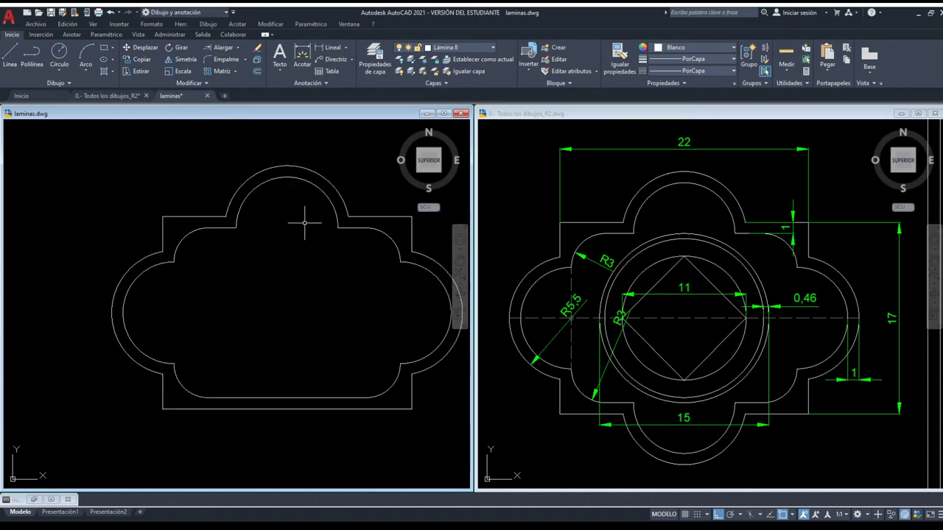
scroll(309, 243, down, 2)
scroll(284, 310, up, 3)
scroll(279, 319, down, 3)
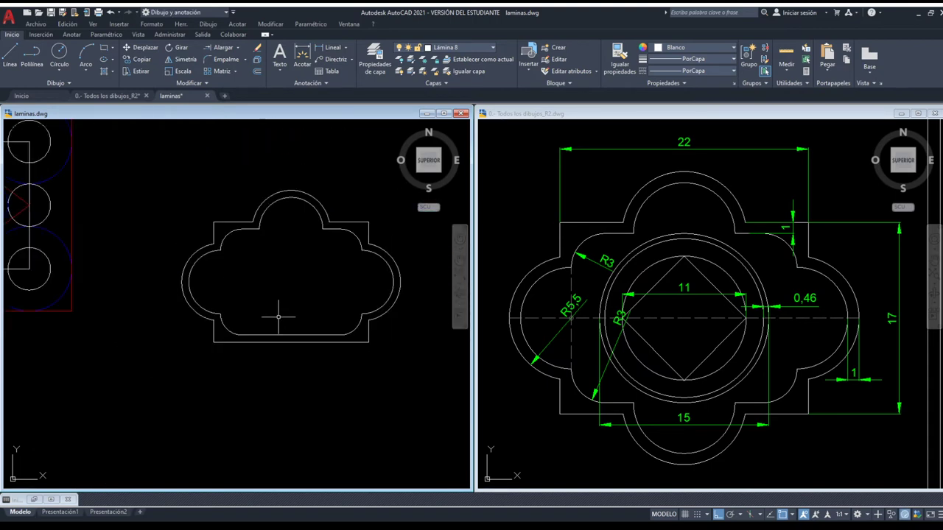
scroll(279, 316, up, 3)
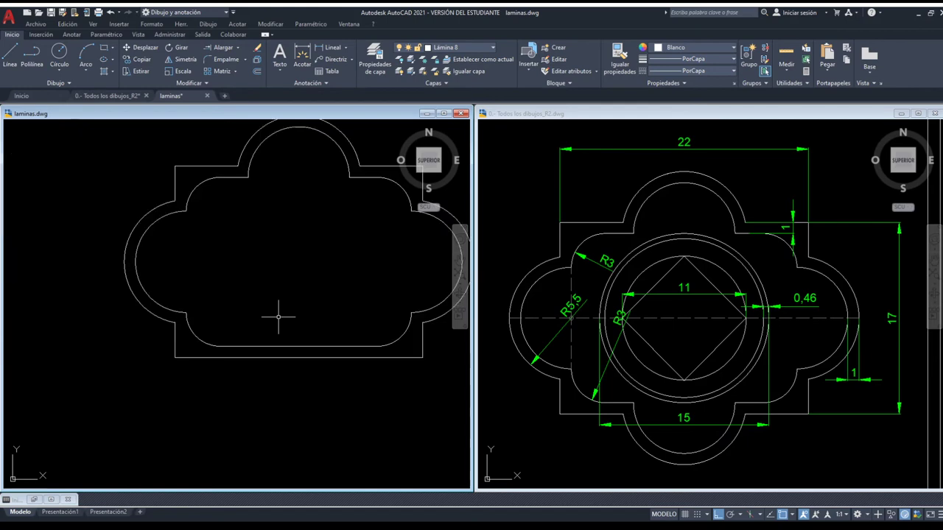
click(284, 145)
click(233, 166)
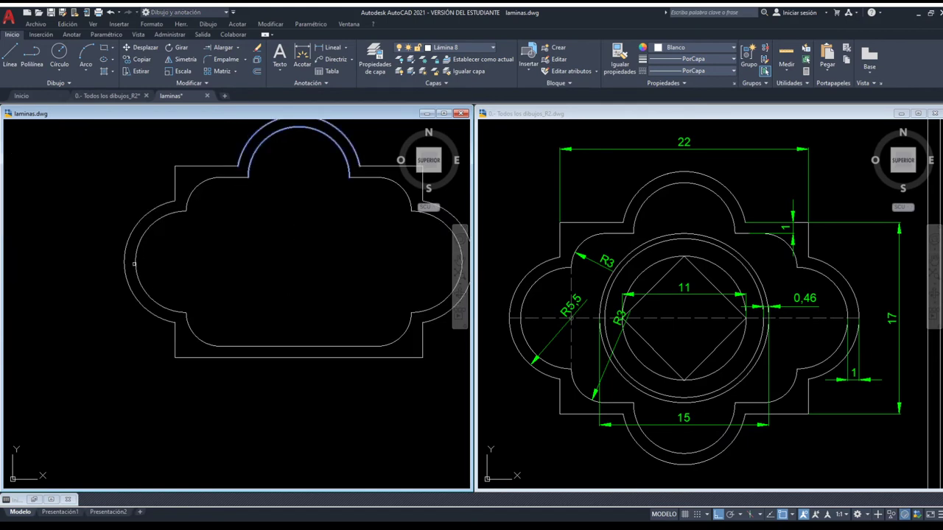
click(126, 262)
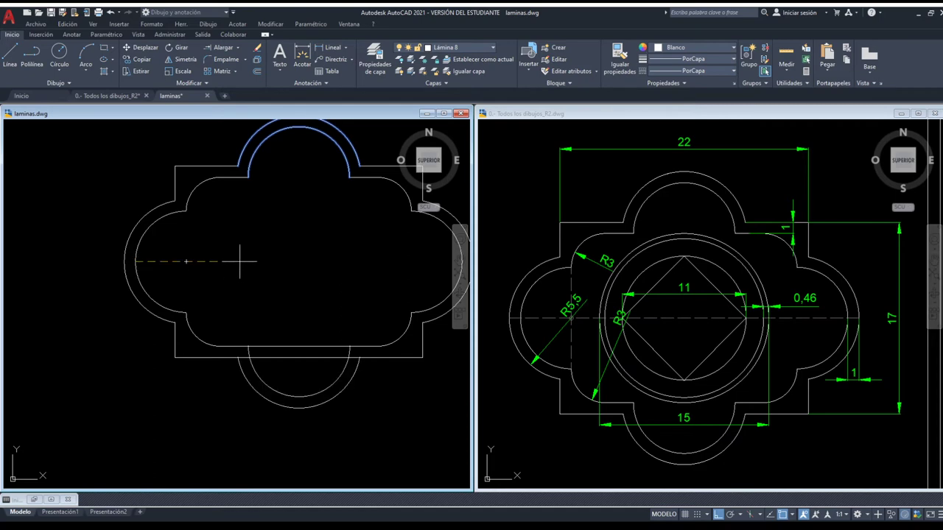
click(292, 266)
key(Return)
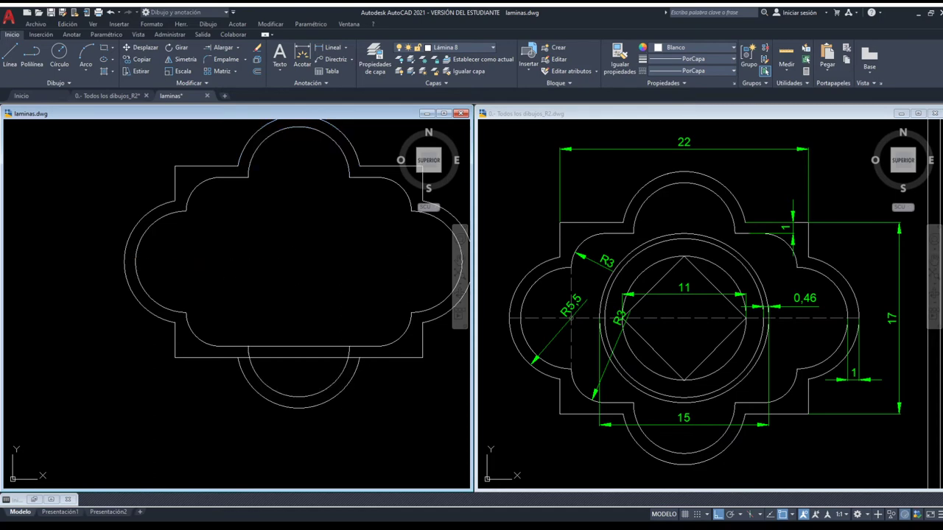
Trim away the short arc piece and upper short line inside the lower lobe.
click(364, 407)
click(213, 316)
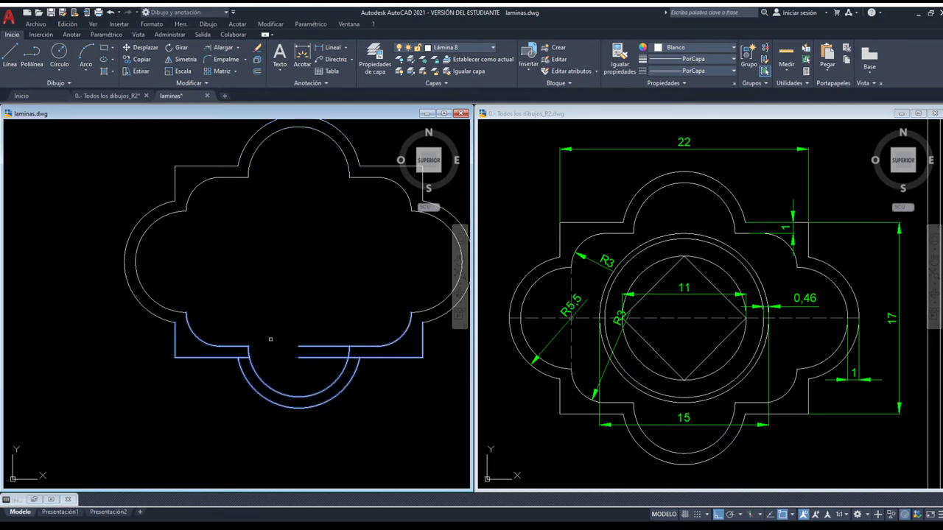
scroll(258, 358, up, 4)
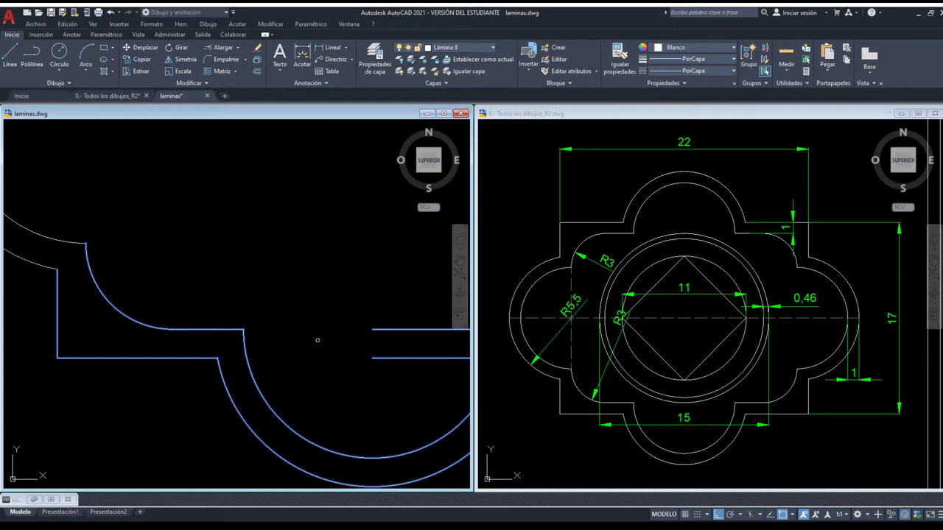
scroll(257, 345, down, 4)
scroll(333, 357, up, 2)
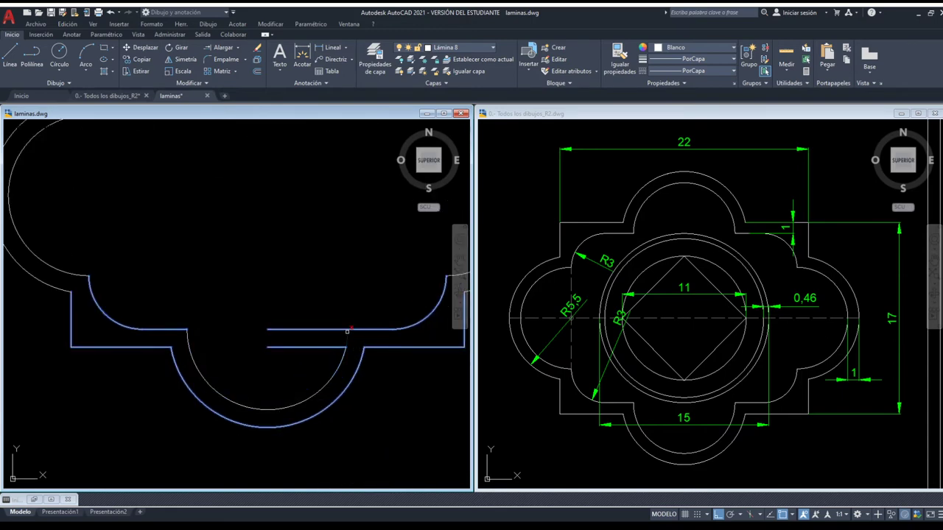
click(343, 339)
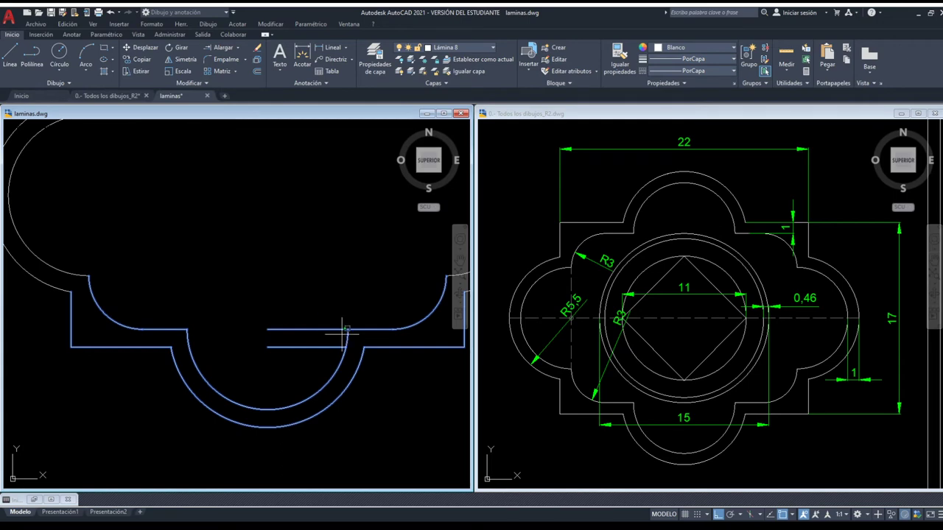
click(322, 329)
key(Escape)
Delete the leftover lower horizontal line at the bottom of the frame.
click(316, 346)
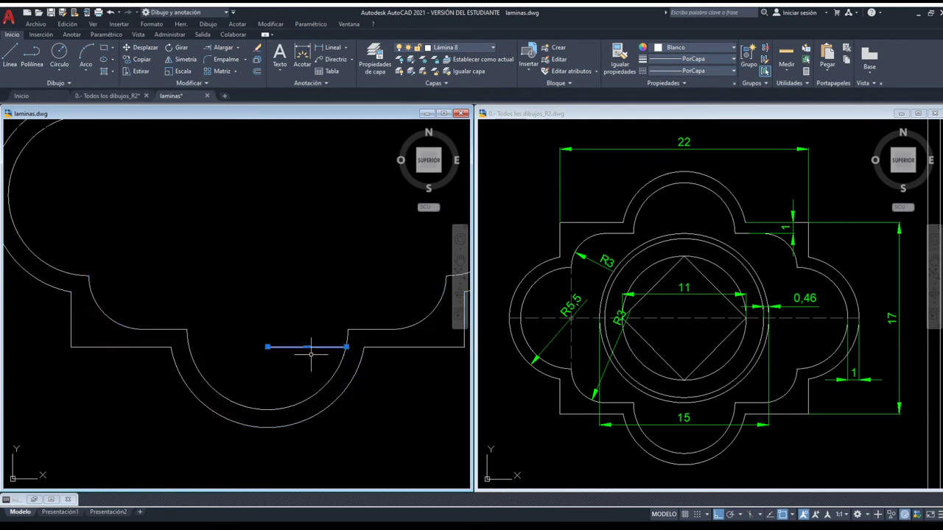
key(Delete)
scroll(280, 331, down, 3)
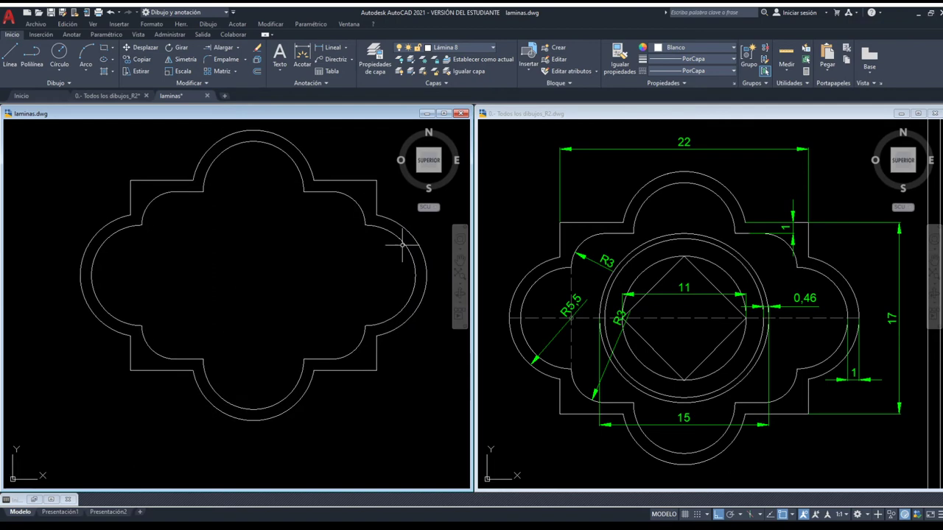
click(701, 232)
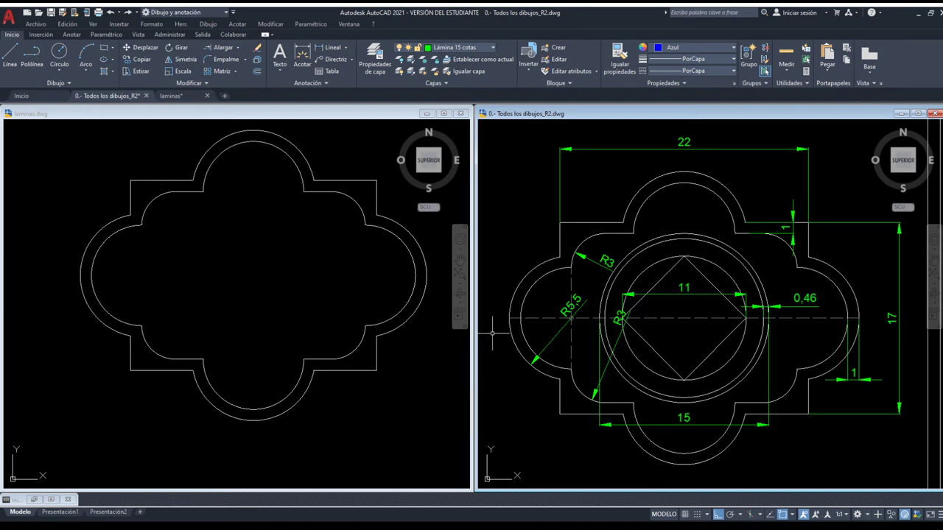
click(842, 318)
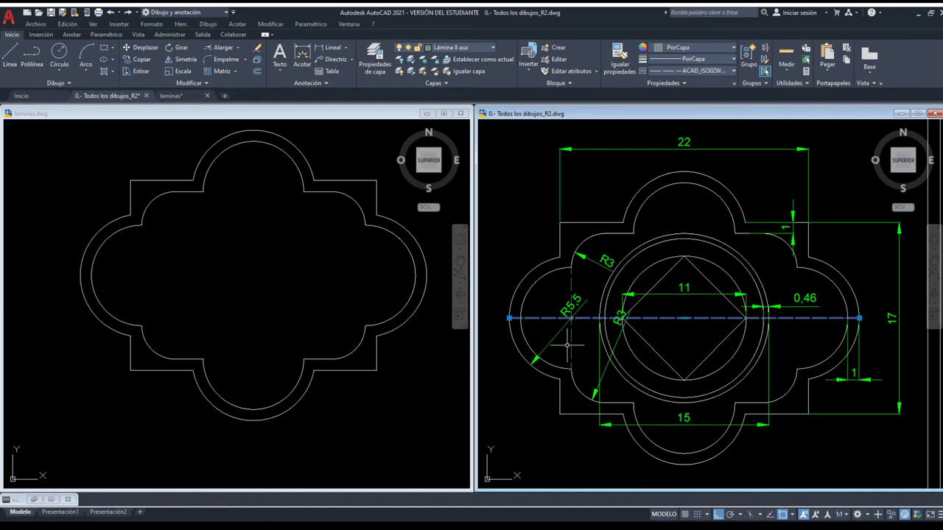
click(572, 345)
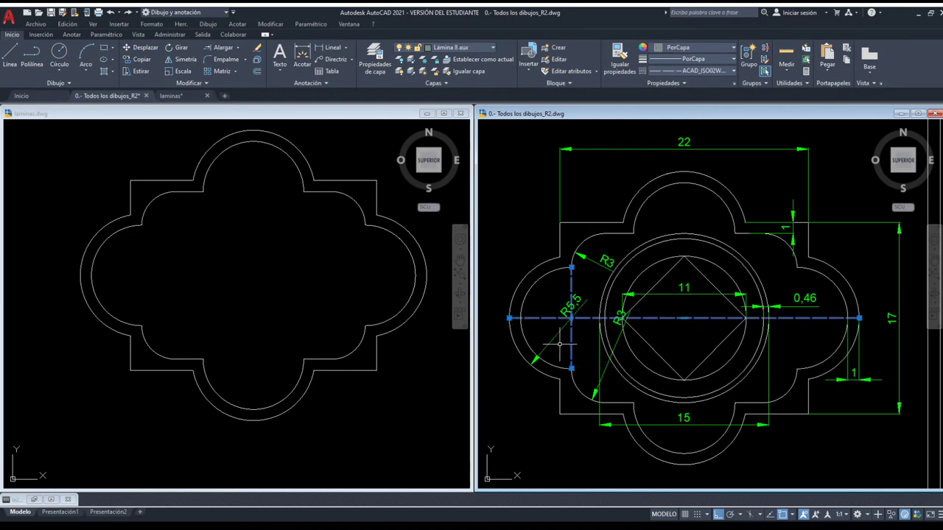
key(Escape)
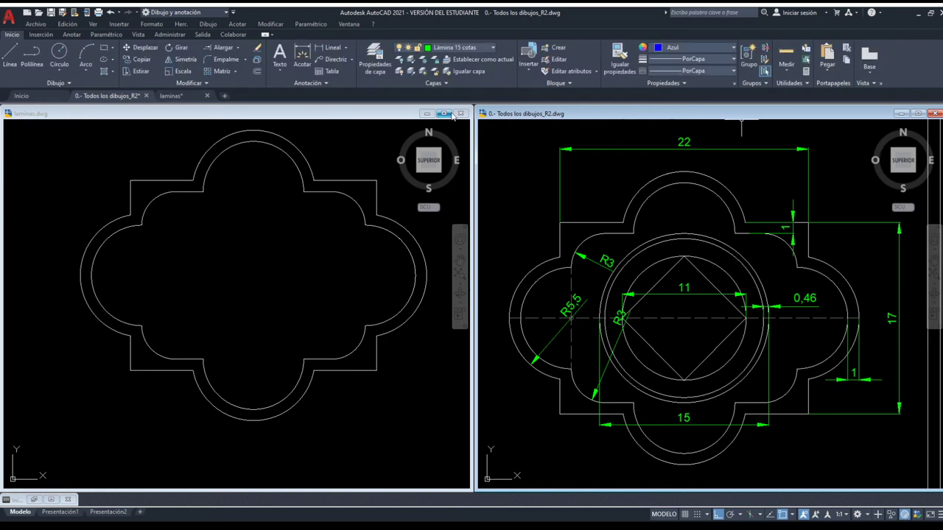
click(450, 114)
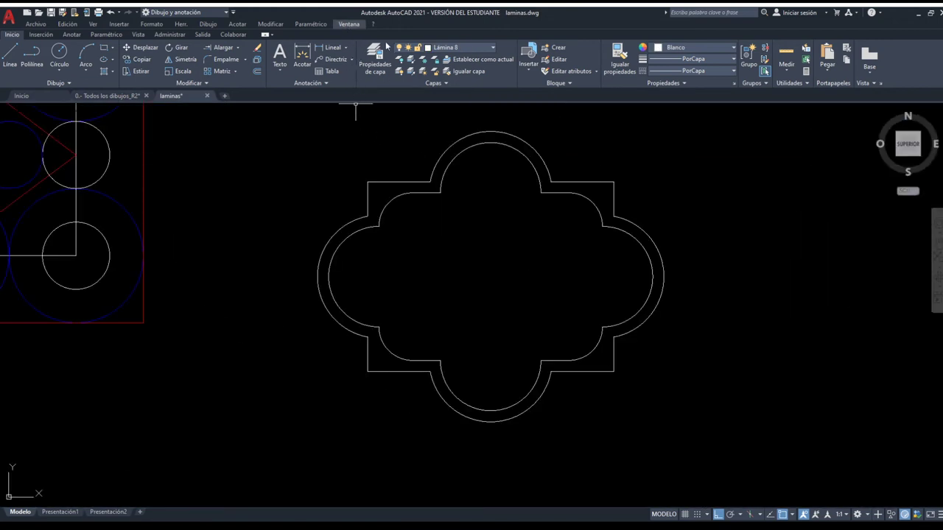
click(379, 95)
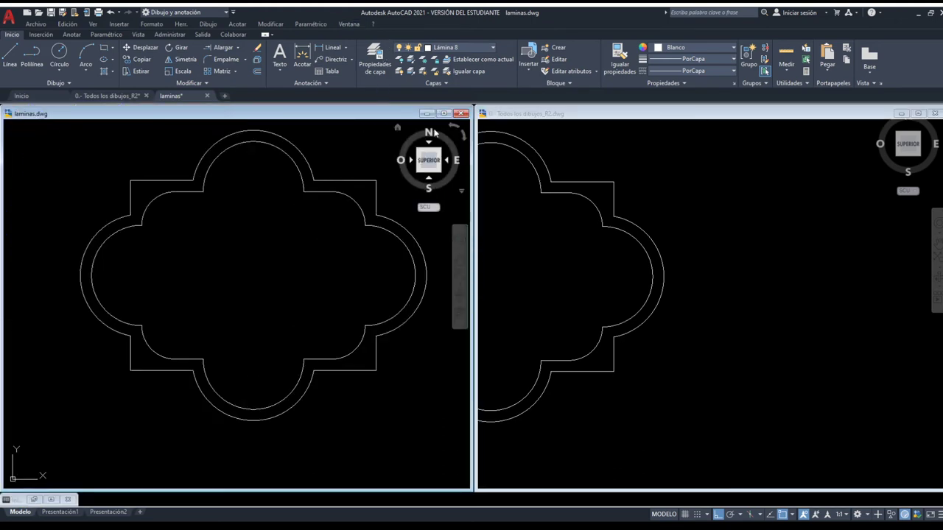
click(551, 238)
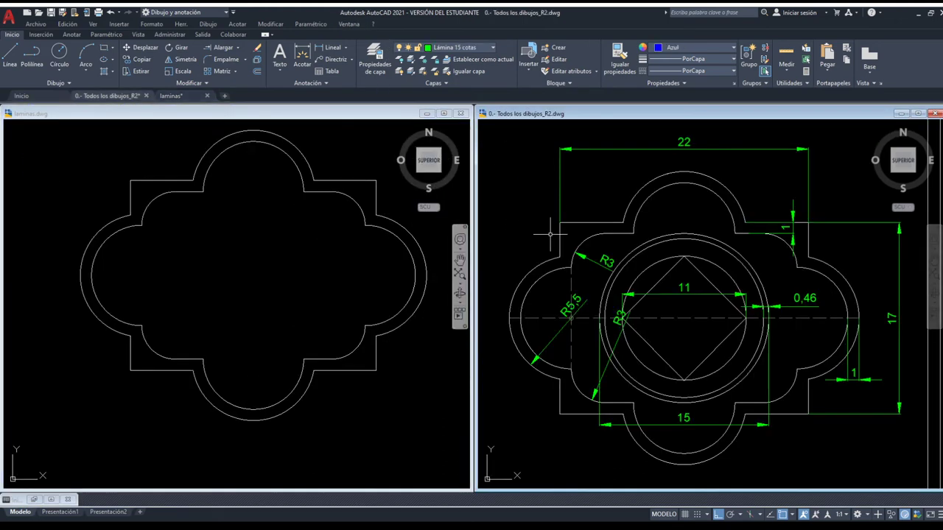
click(303, 118)
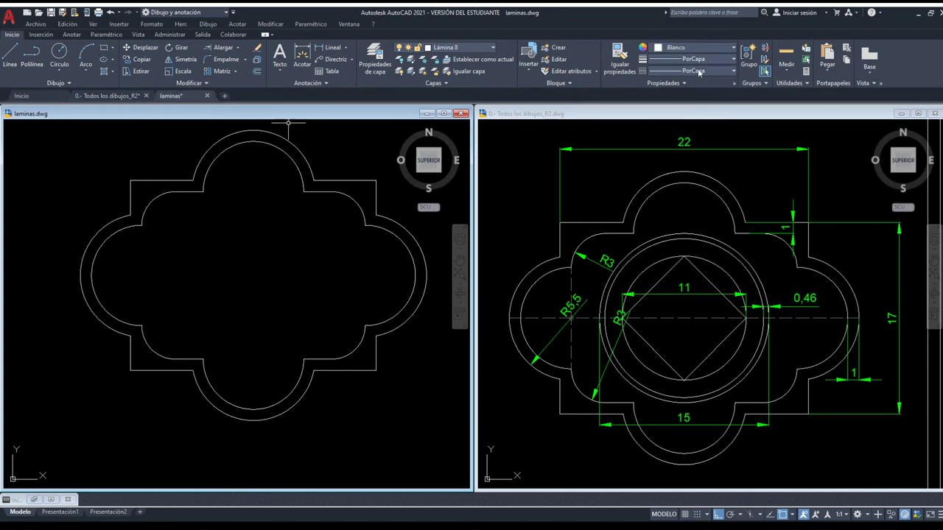
Draw a horizontal polyline axis from the left lobe's outer edge to the right lobe's.
click(670, 126)
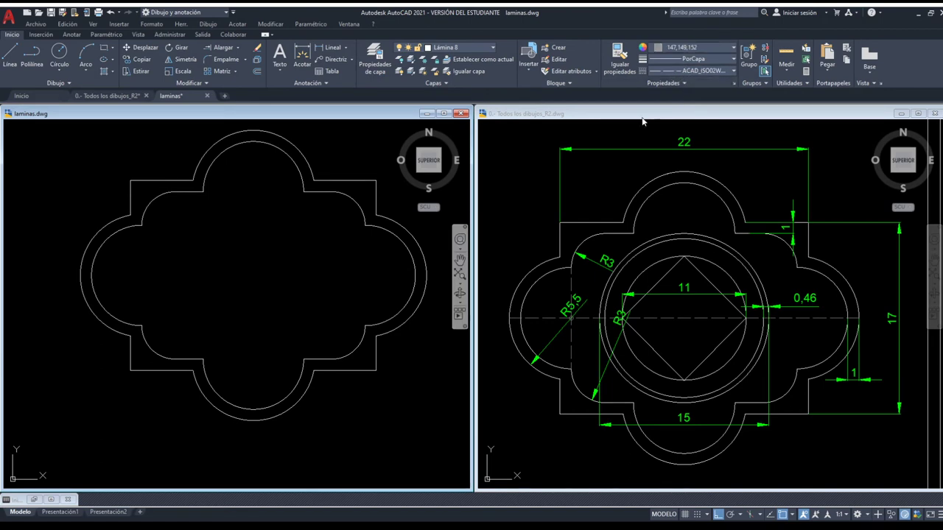
click(32, 49)
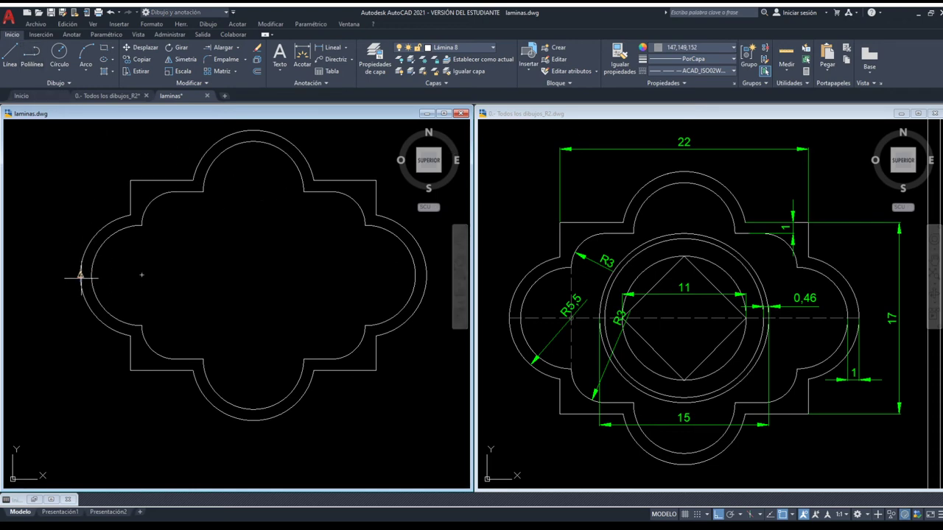
click(79, 276)
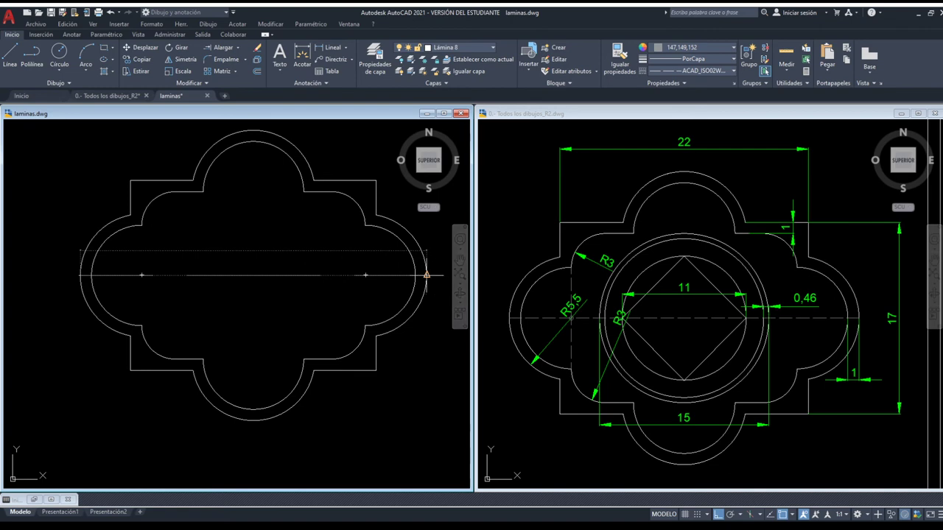
click(427, 276)
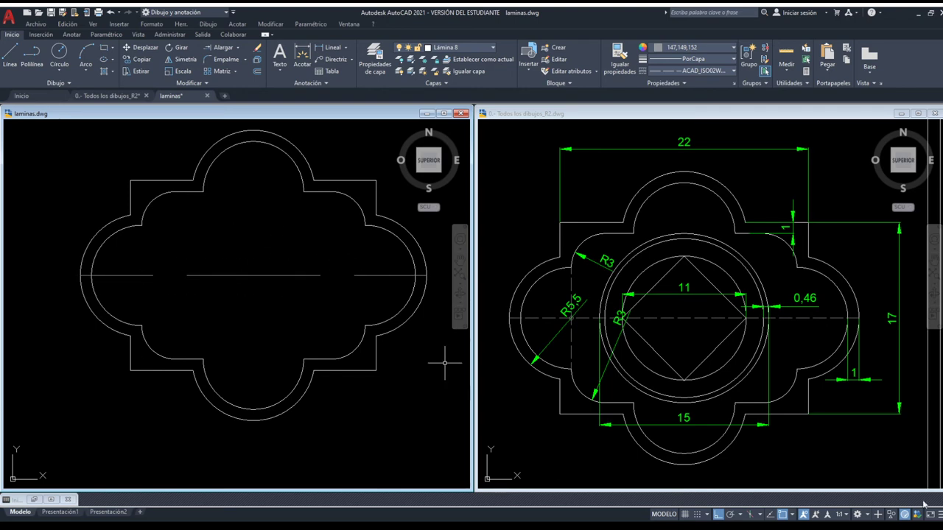
Set the horizontal axis's linetype scale to 0.1 in Properties.
click(294, 316)
click(248, 255)
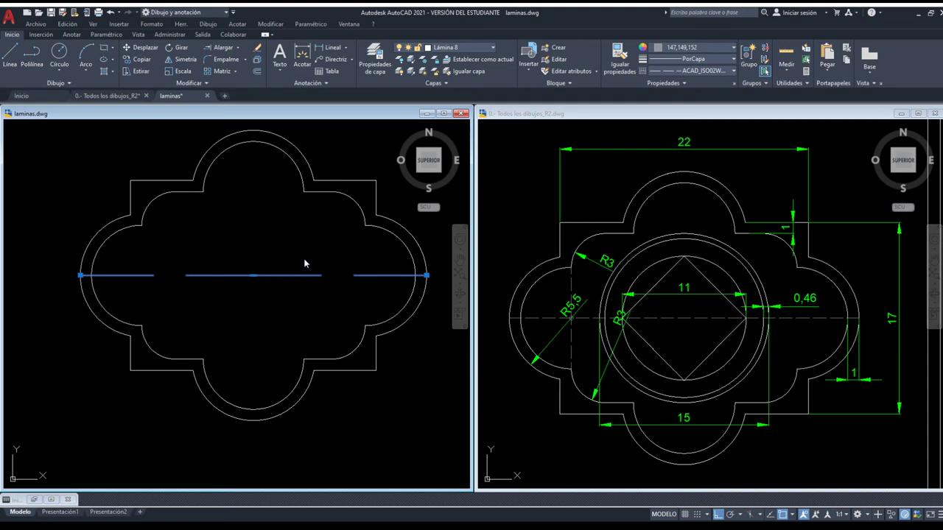
key(ctrl+1)
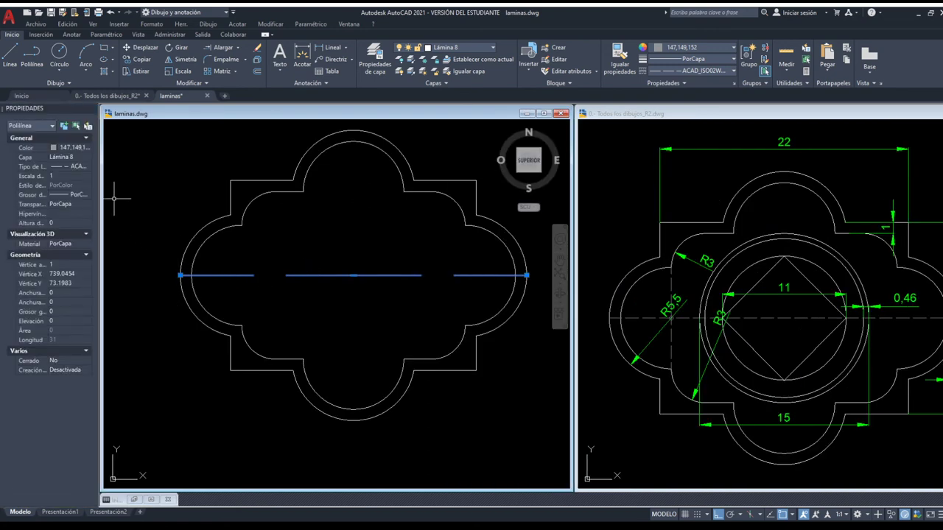
click(65, 177)
text(0.1)
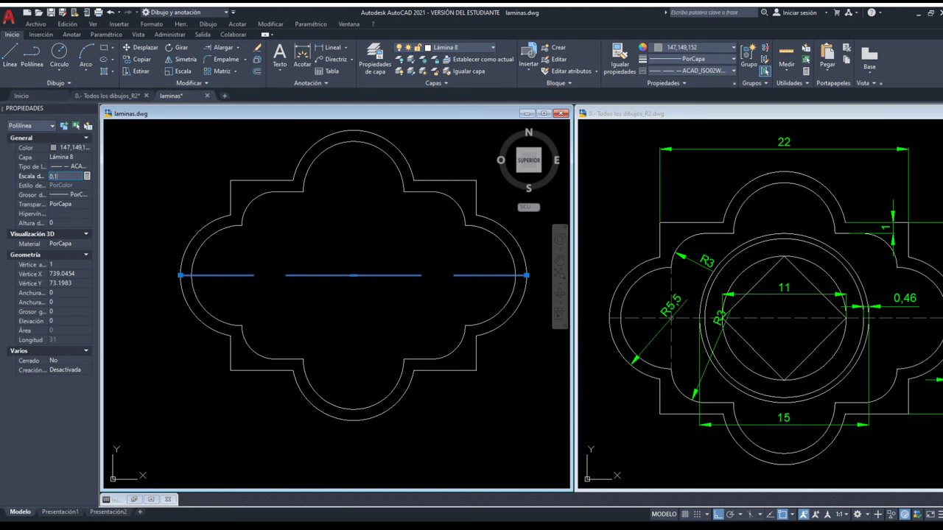
key(Return)
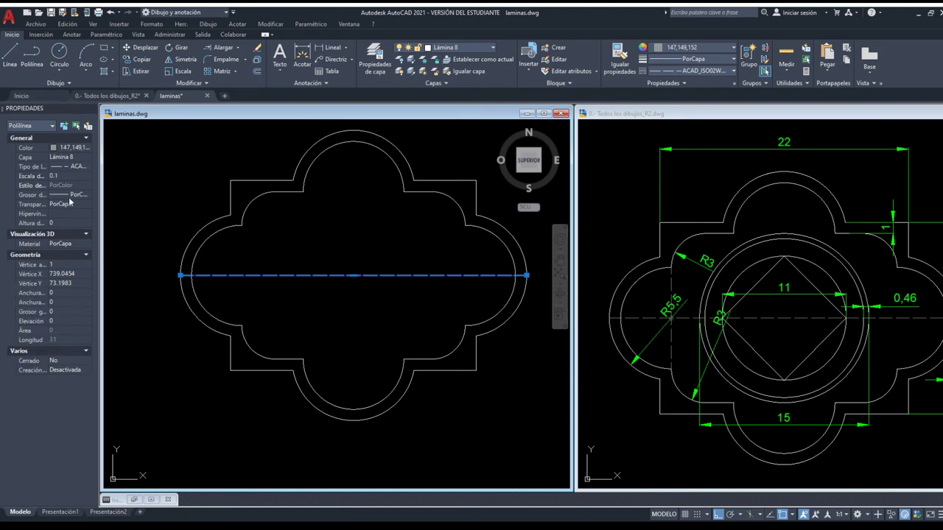
click(91, 109)
key(Escape)
scroll(253, 270, up, 2)
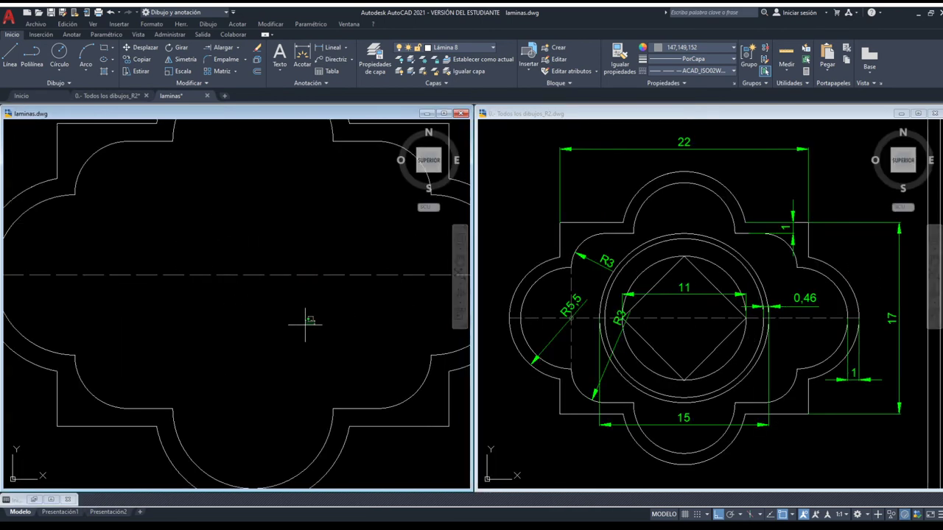
scroll(294, 331, down, 3)
middle_drag(273, 330, 305, 331)
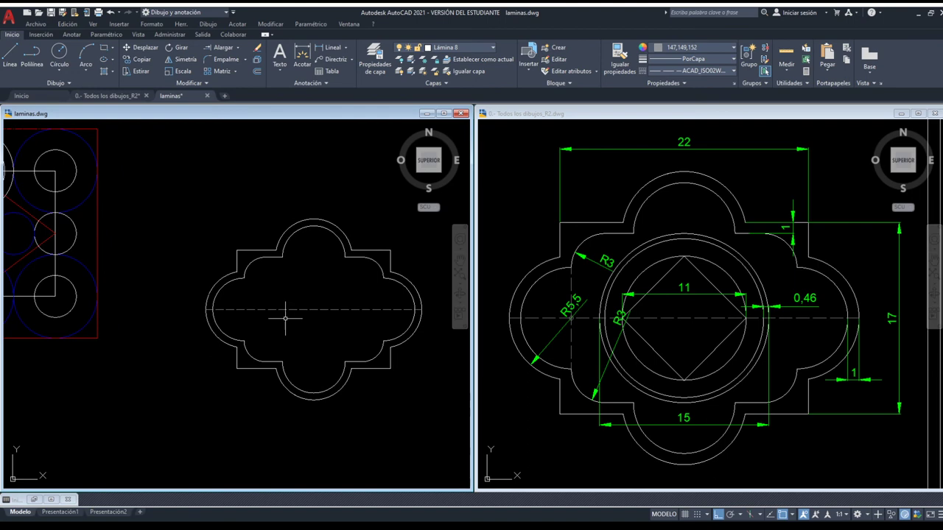
scroll(277, 319, up, 2)
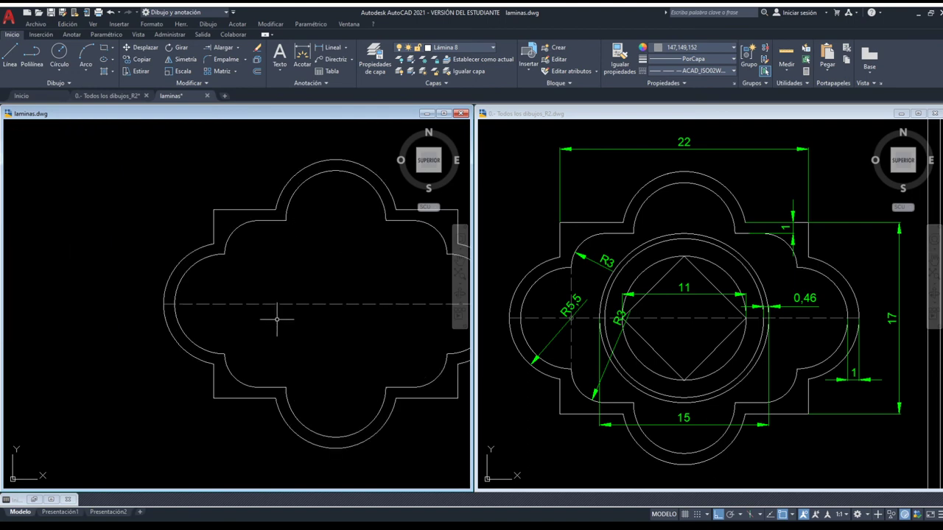
Draw a vertical line down through the frame where the side lobe meets it.
click(32, 53)
click(225, 254)
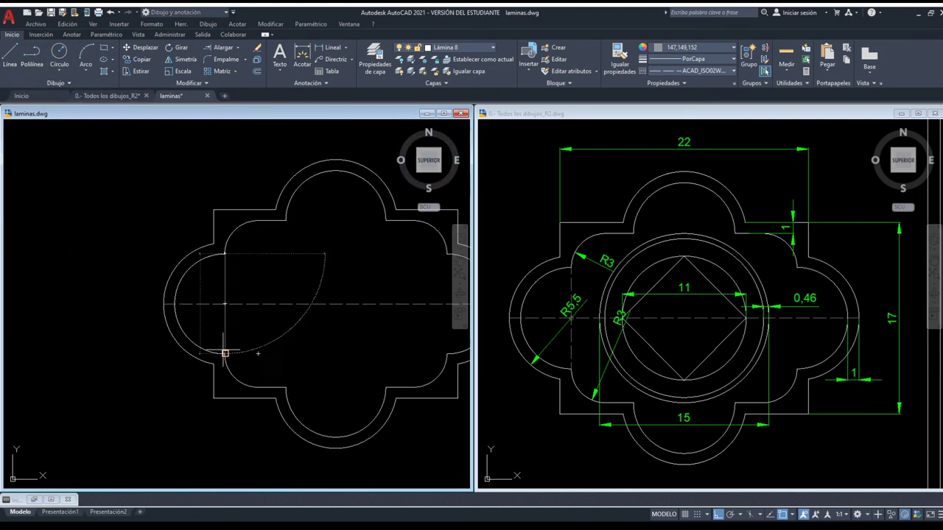
click(225, 354)
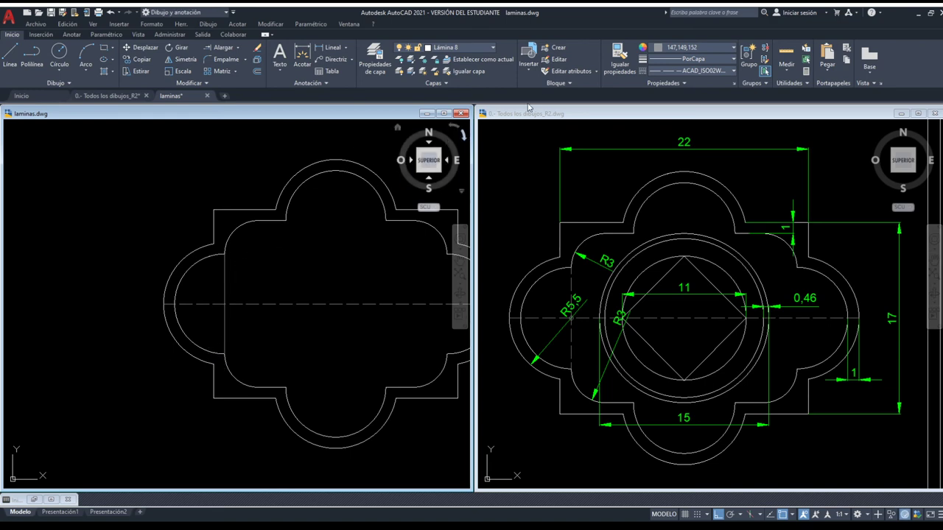
Match the vertical line to the dashed centreline's properties and reset colour to PorCapa.
click(620, 54)
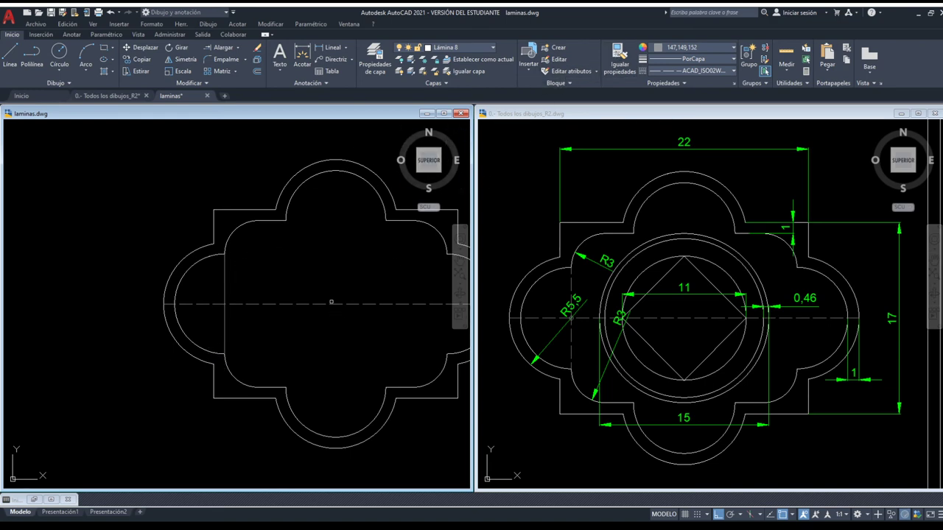
click(331, 301)
click(225, 274)
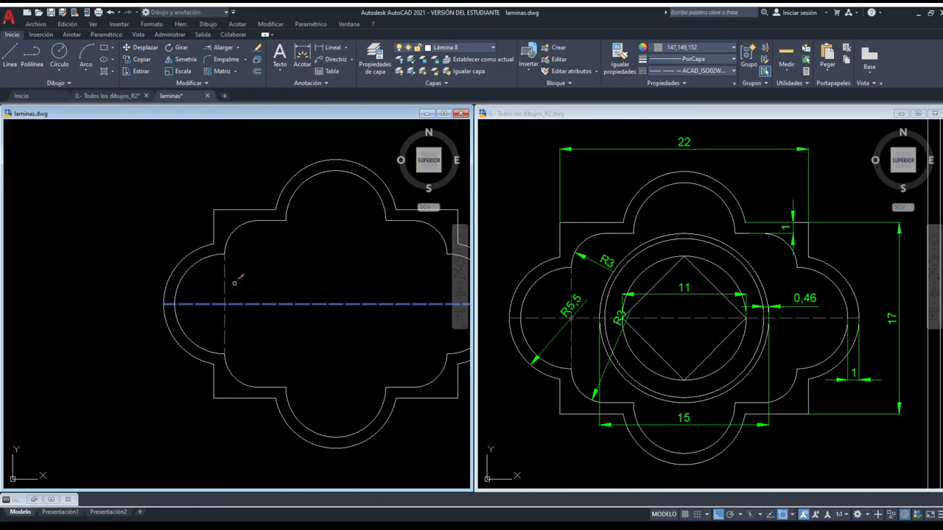
key(Escape)
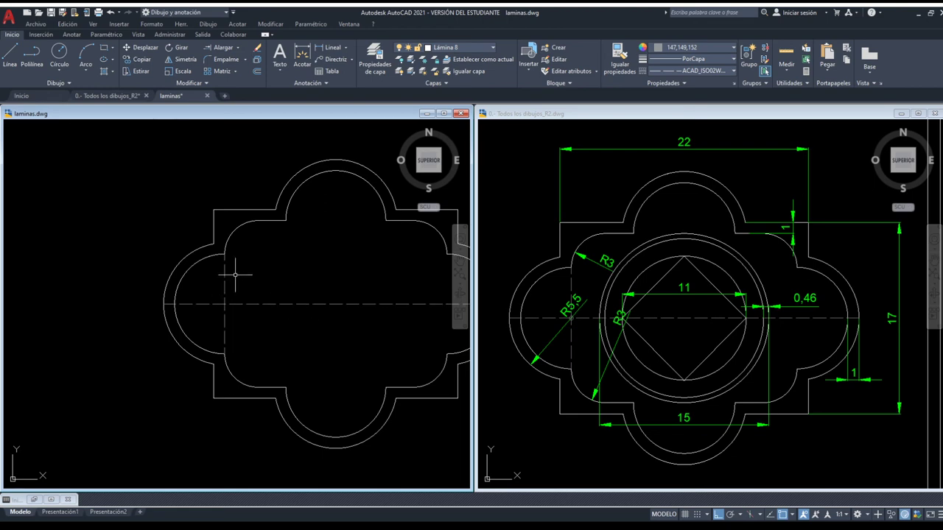
click(693, 60)
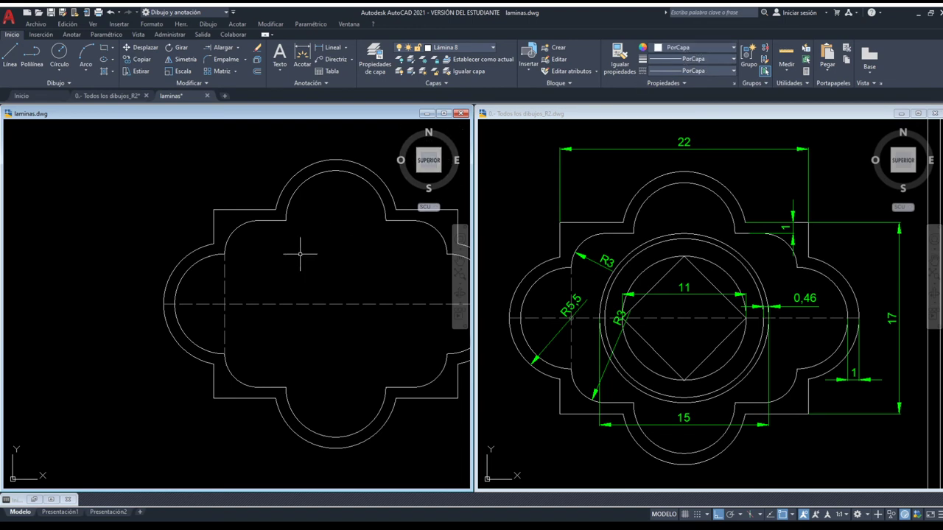
middle_drag(295, 273, 252, 272)
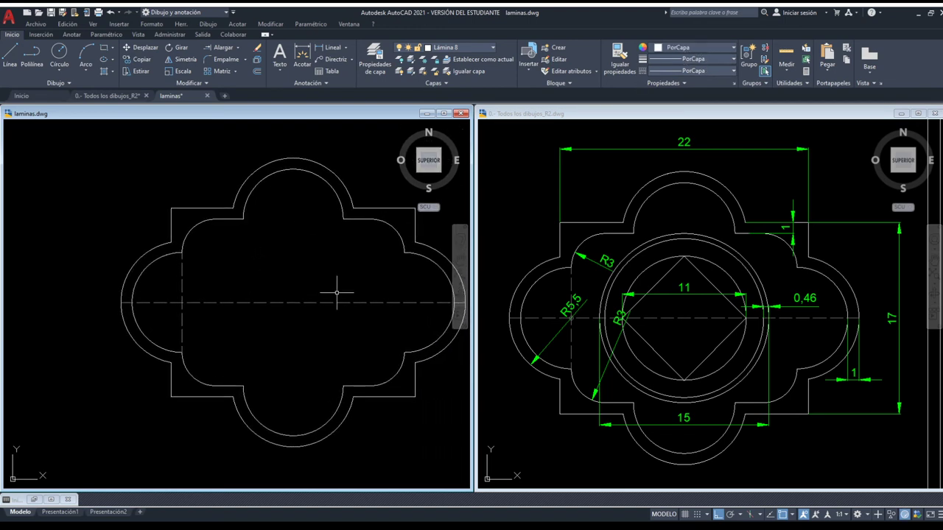
Check the reference, then draw the central circle at the axis intersection.
click(699, 324)
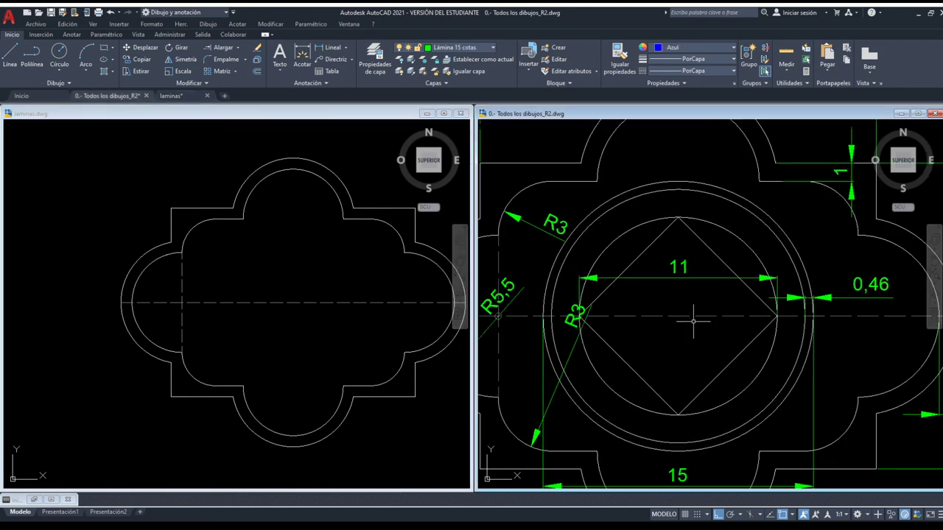
scroll(695, 320, up, 2)
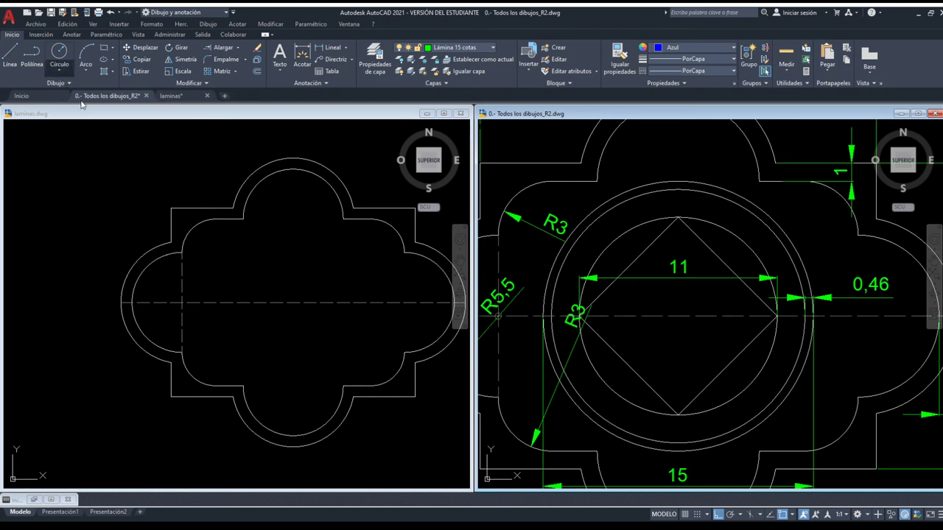
click(296, 291)
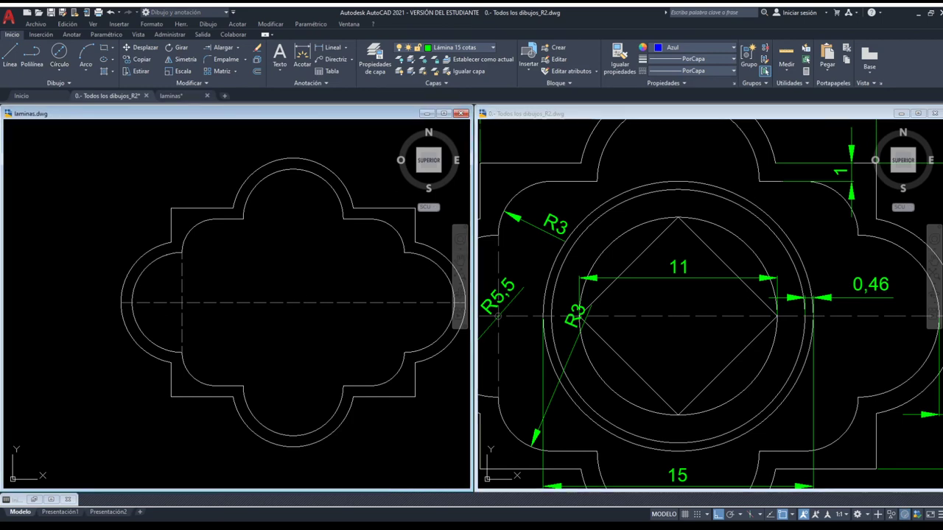
click(63, 66)
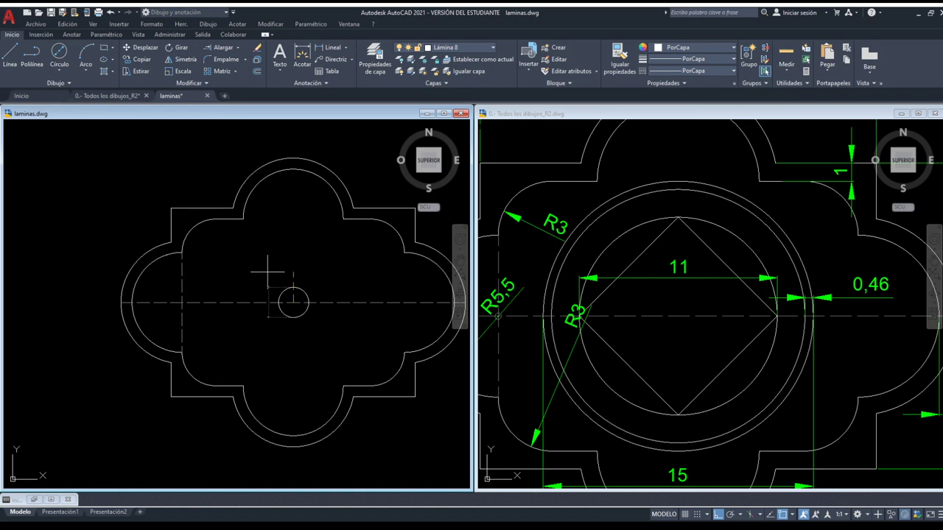
key(Return)
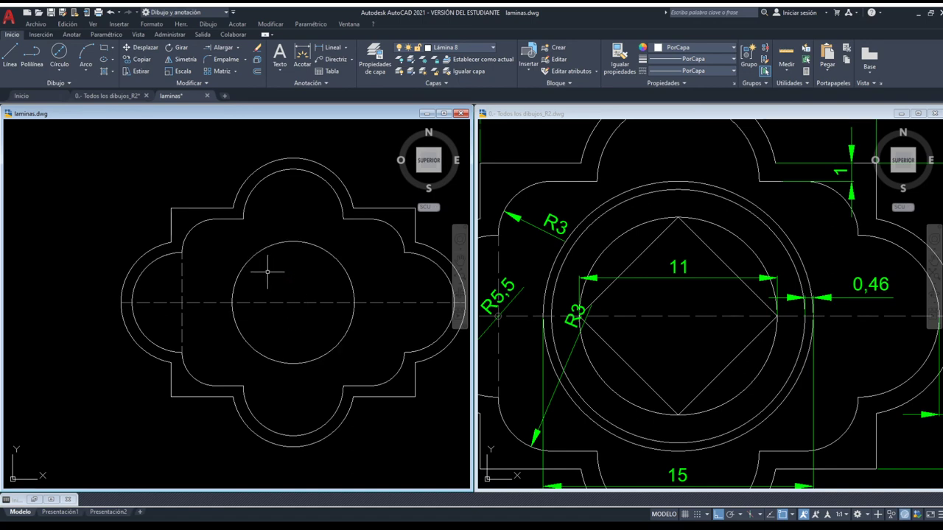
Draw a diamond through the circle's four quadrants, then compare with the reference.
click(56, 54)
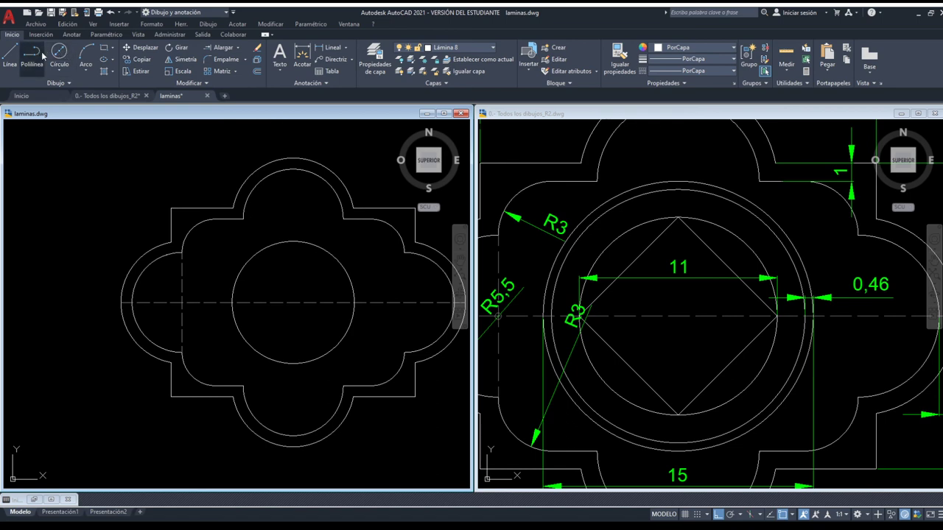
click(293, 241)
click(232, 302)
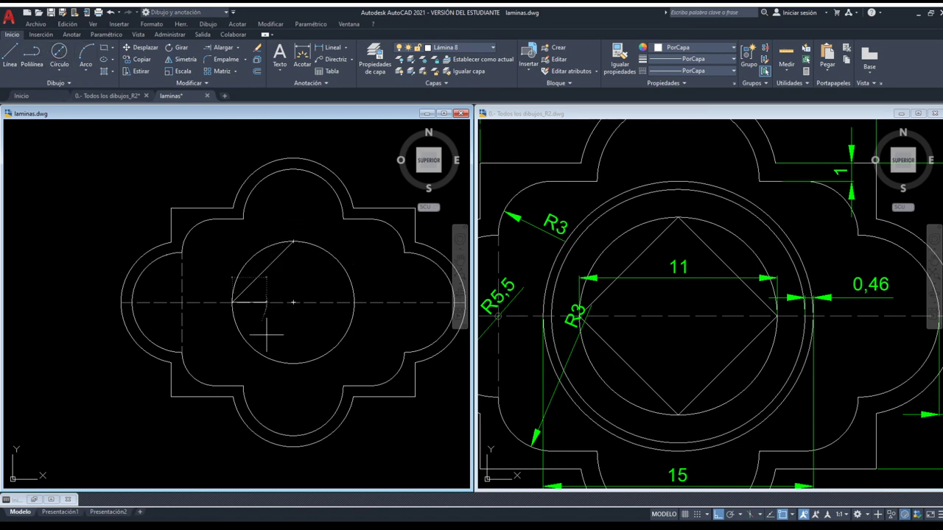
click(293, 363)
click(354, 302)
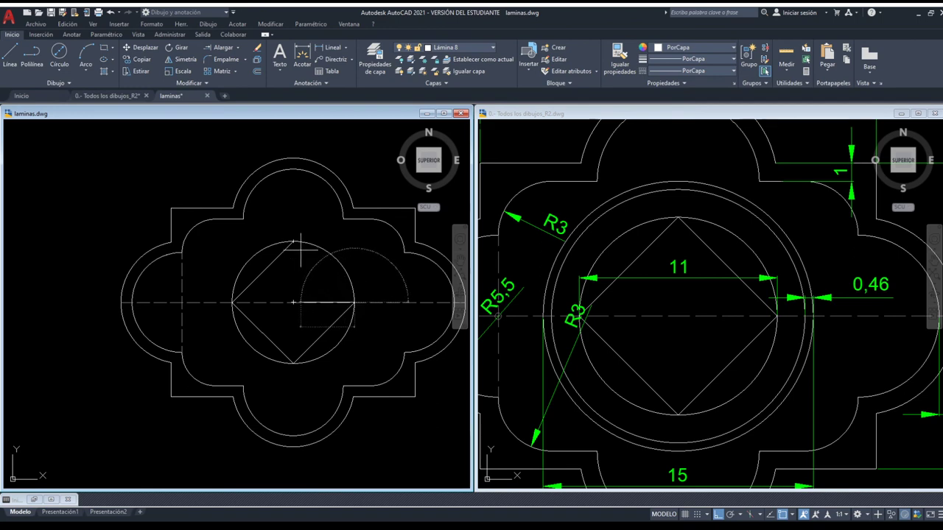
click(293, 241)
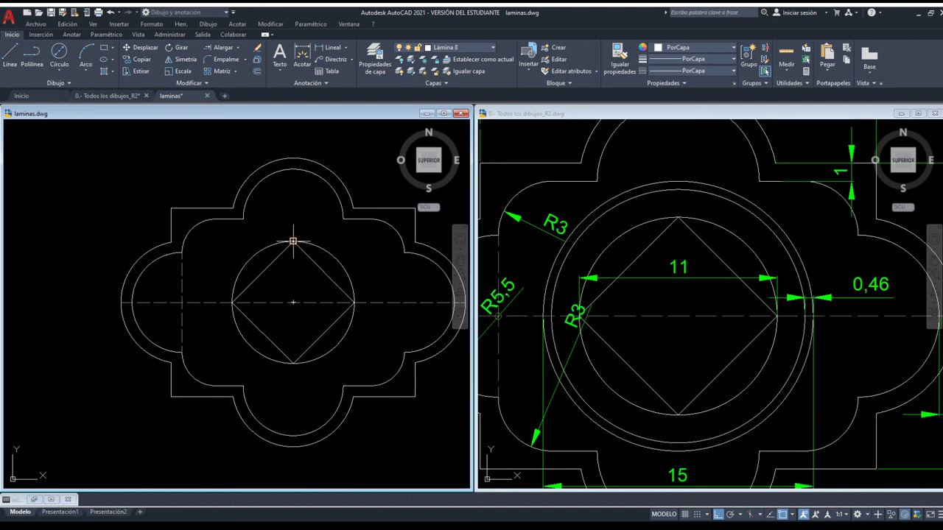
key(Escape)
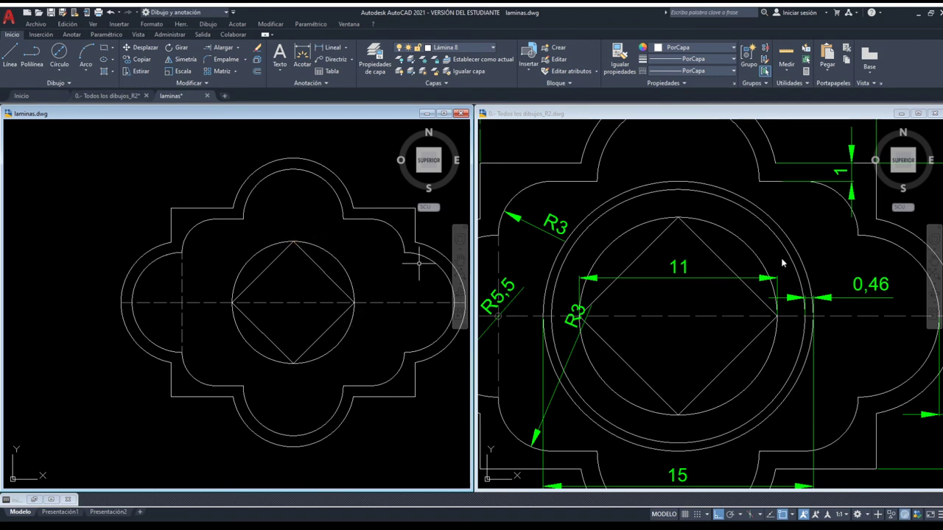
click(792, 331)
middle_drag(783, 355, 775, 297)
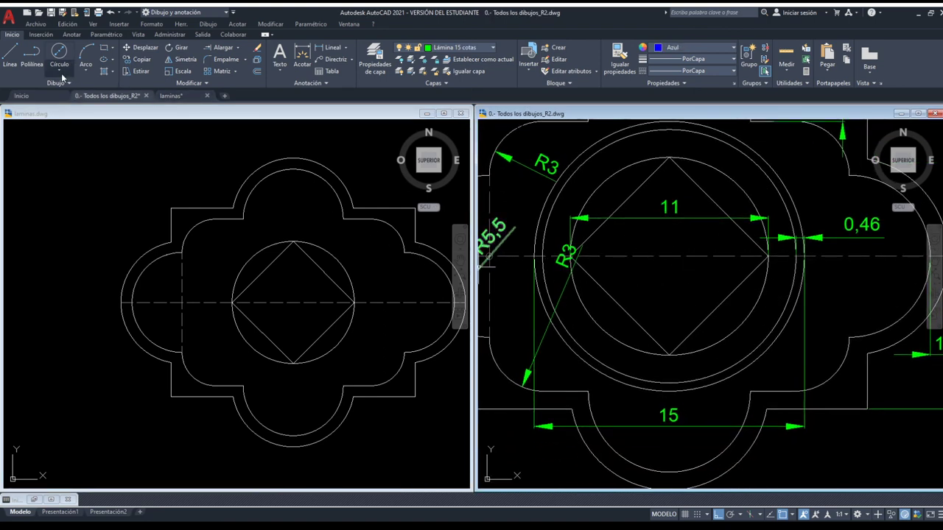
Draw a larger circle centred on the square's centre.
click(287, 299)
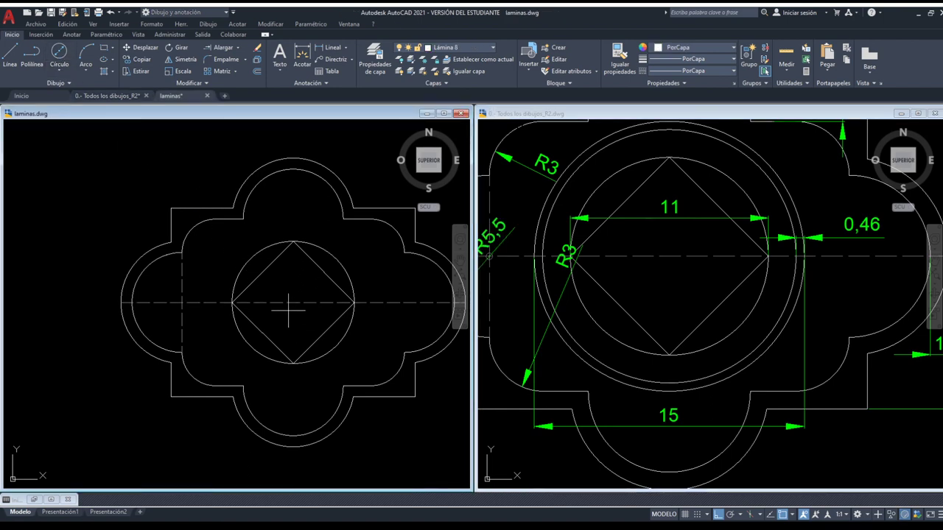
click(293, 302)
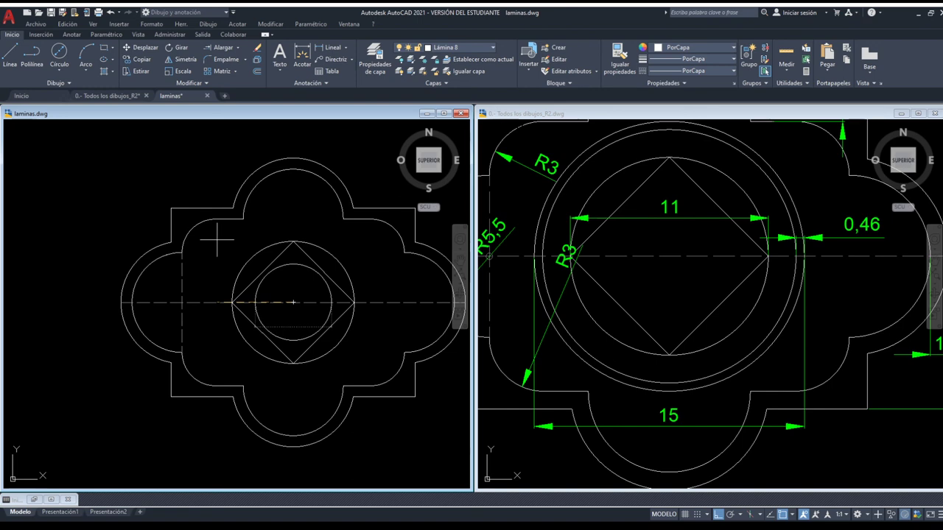
key(Return)
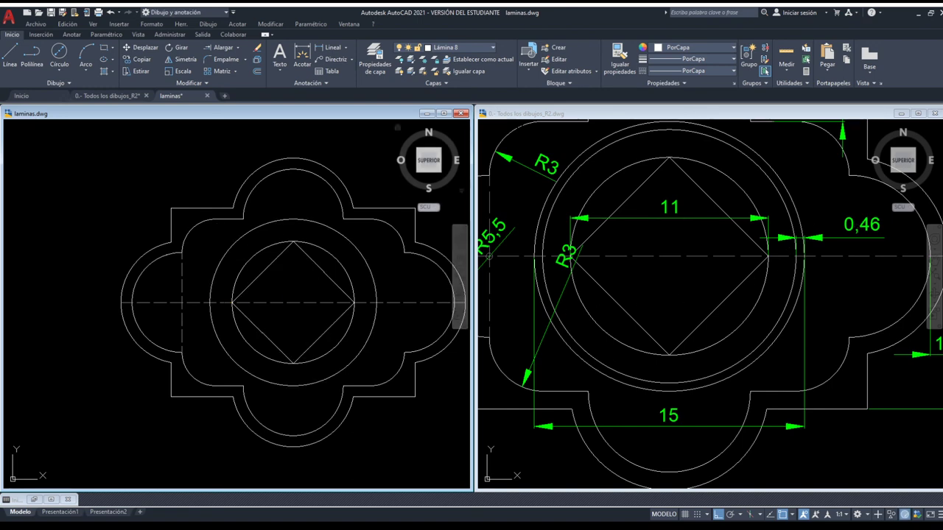
Offset the larger circle by a small distance to create its close twin.
click(257, 73)
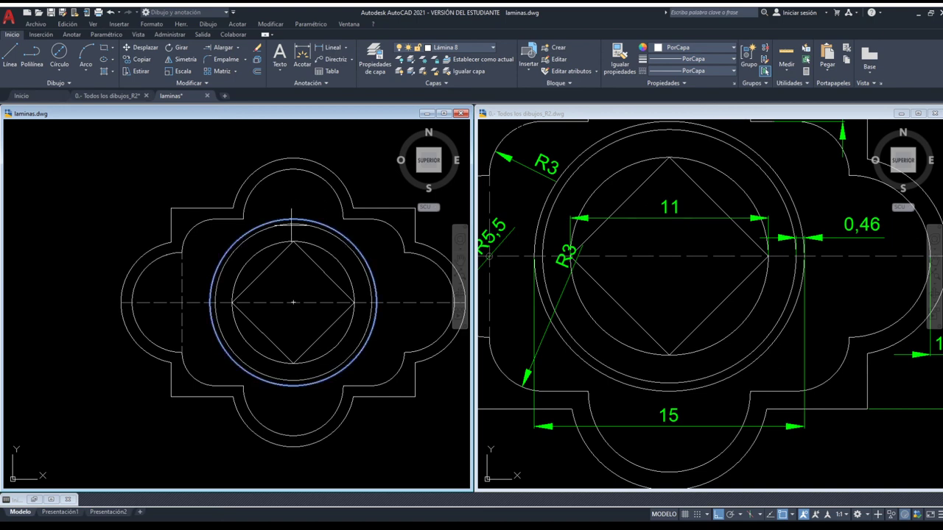
scroll(293, 221, up, 5)
scroll(291, 221, down, 4)
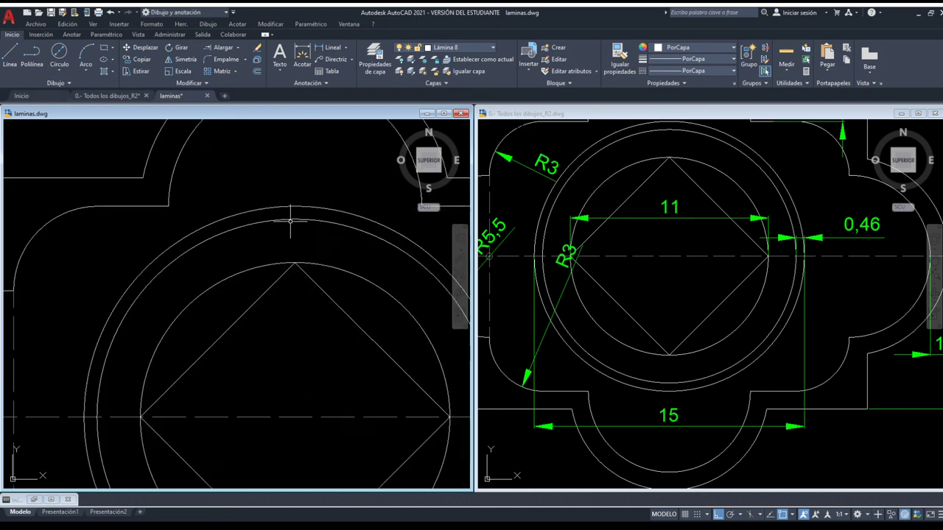
scroll(291, 221, down, 1)
scroll(286, 225, down, 2)
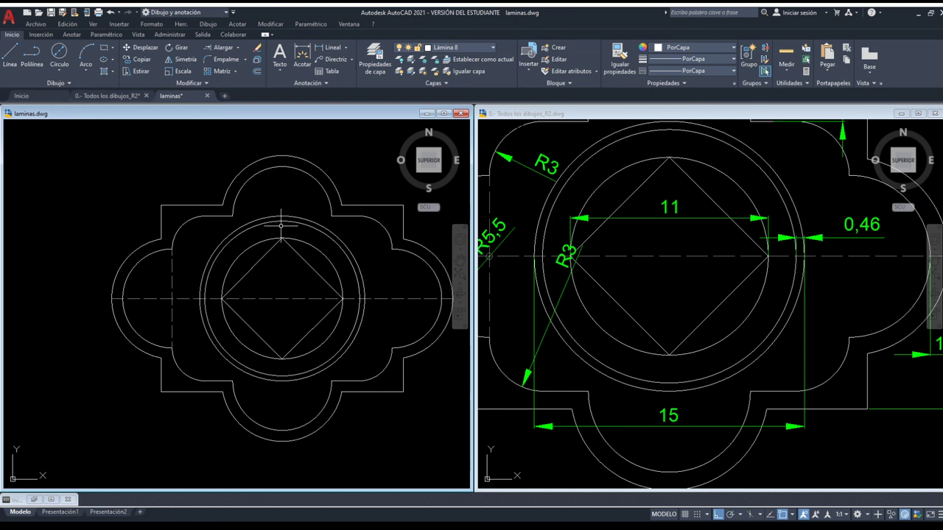
scroll(280, 230, down, 2)
Zoom out and recentre the reference drawing to view the whole part.
scroll(254, 234, down, 1)
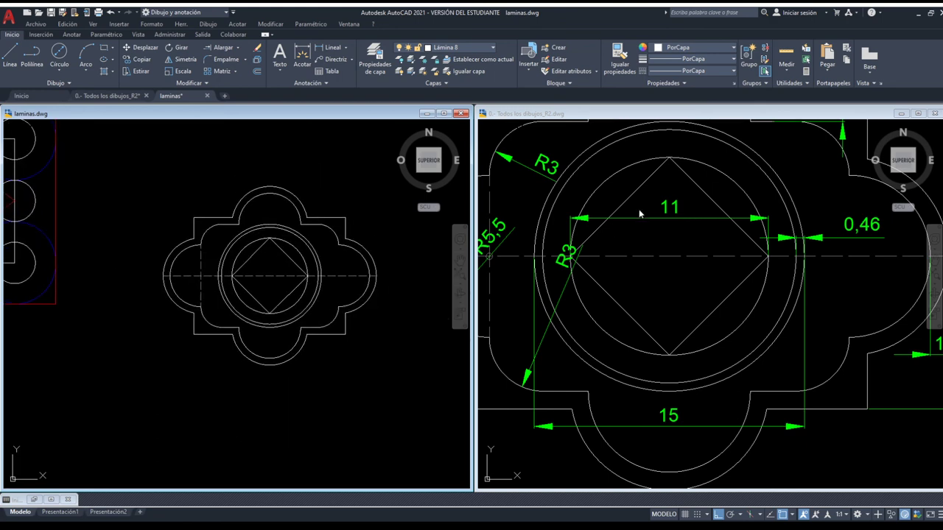
click(639, 209)
scroll(651, 243, down, 1)
scroll(651, 242, down, 1)
scroll(650, 243, down, 1)
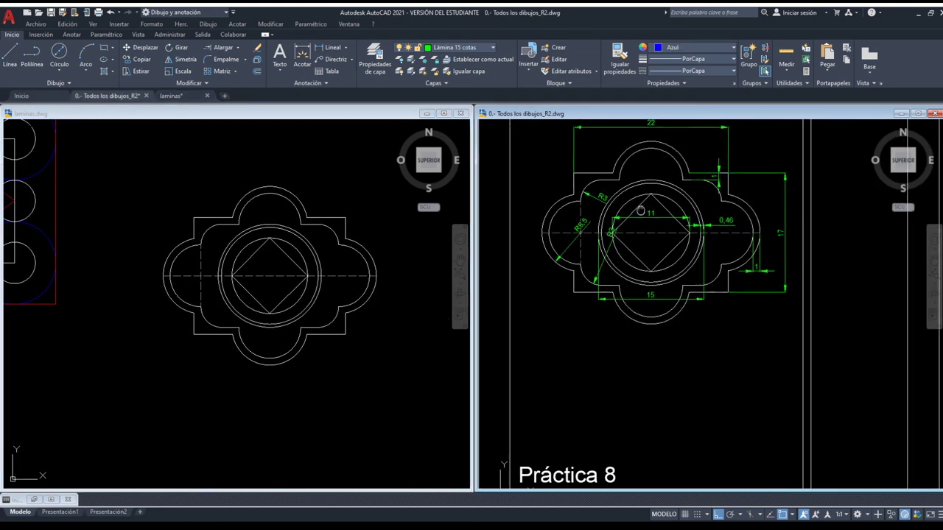
scroll(650, 243, down, 1)
middle_drag(651, 242, 653, 248)
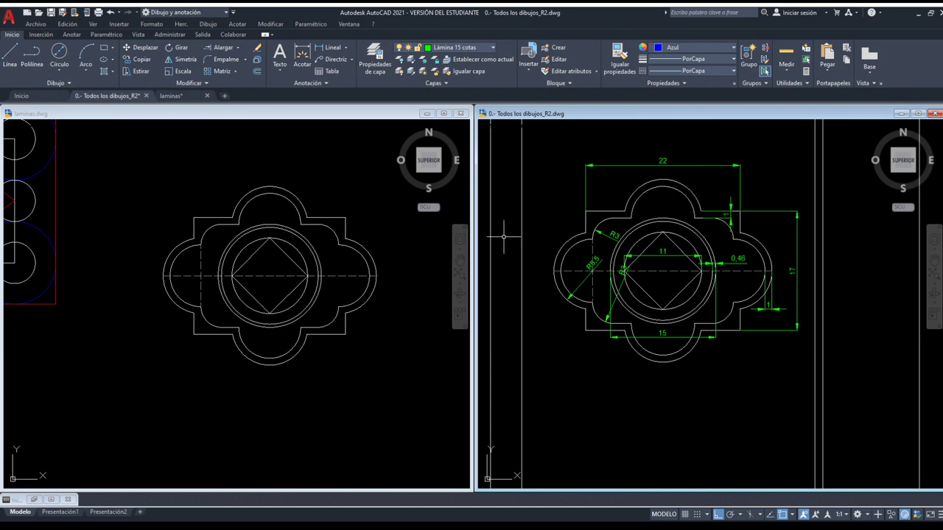
Fillet the inner outline's upper-left corner in laminas.dwg with a wider curve.
click(173, 207)
scroll(172, 213, up, 2)
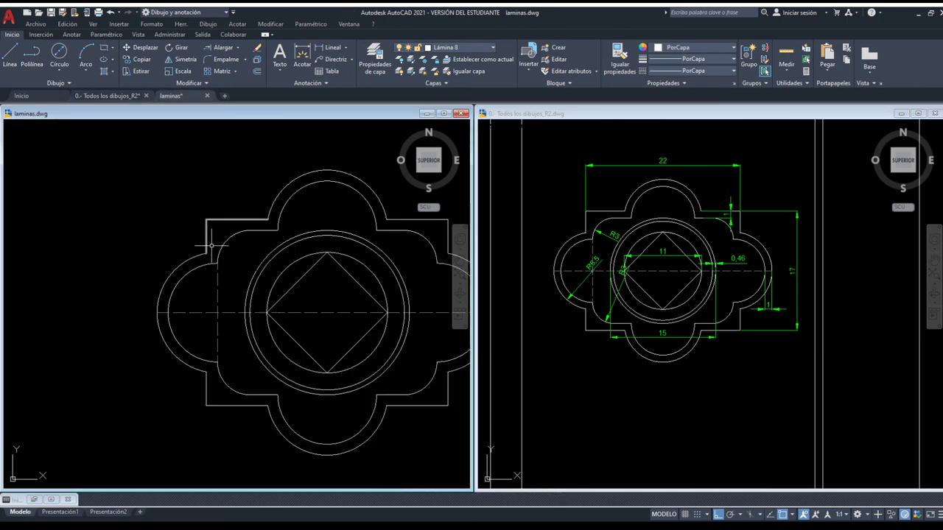
middle_drag(218, 245, 118, 228)
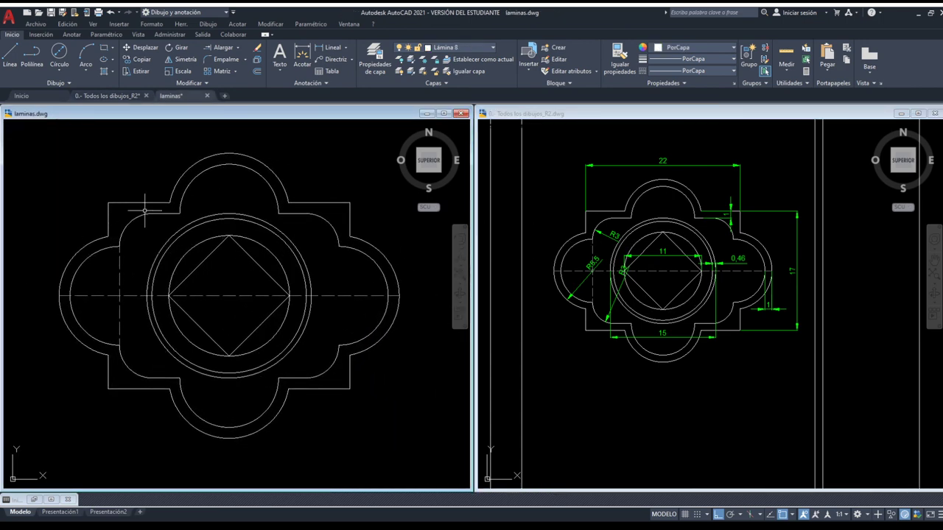
click(225, 59)
click(142, 215)
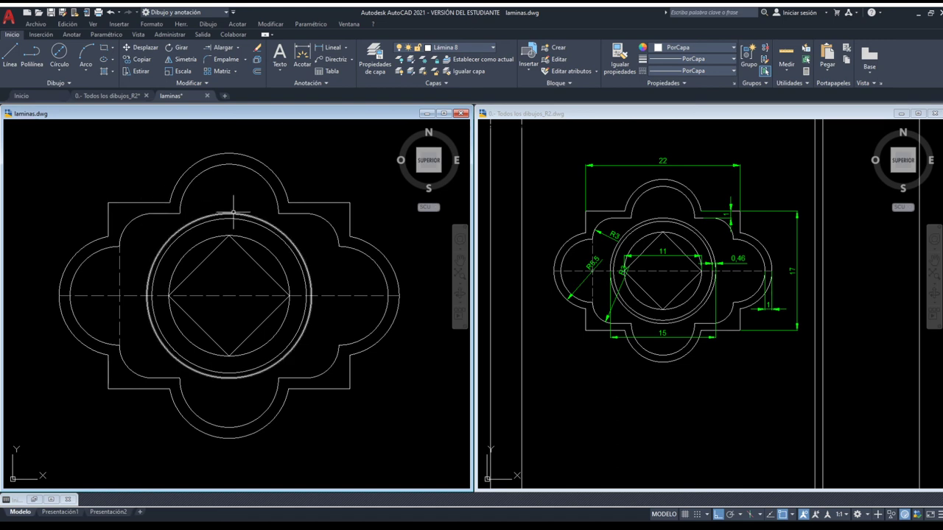